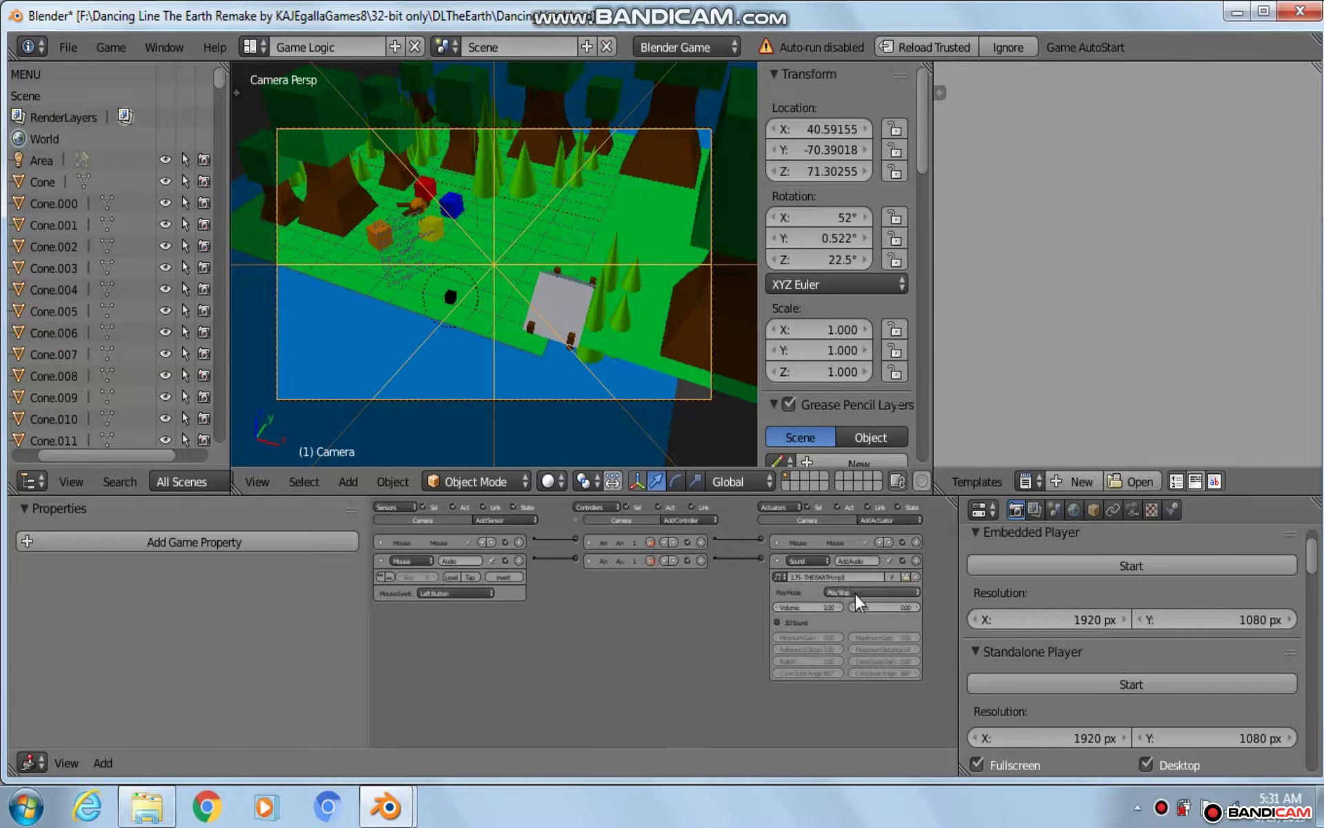
Examine the Add Audio sound actuator of the camera and collapse its settings in the logic bricks.
scroll(842, 582, "up", 5)
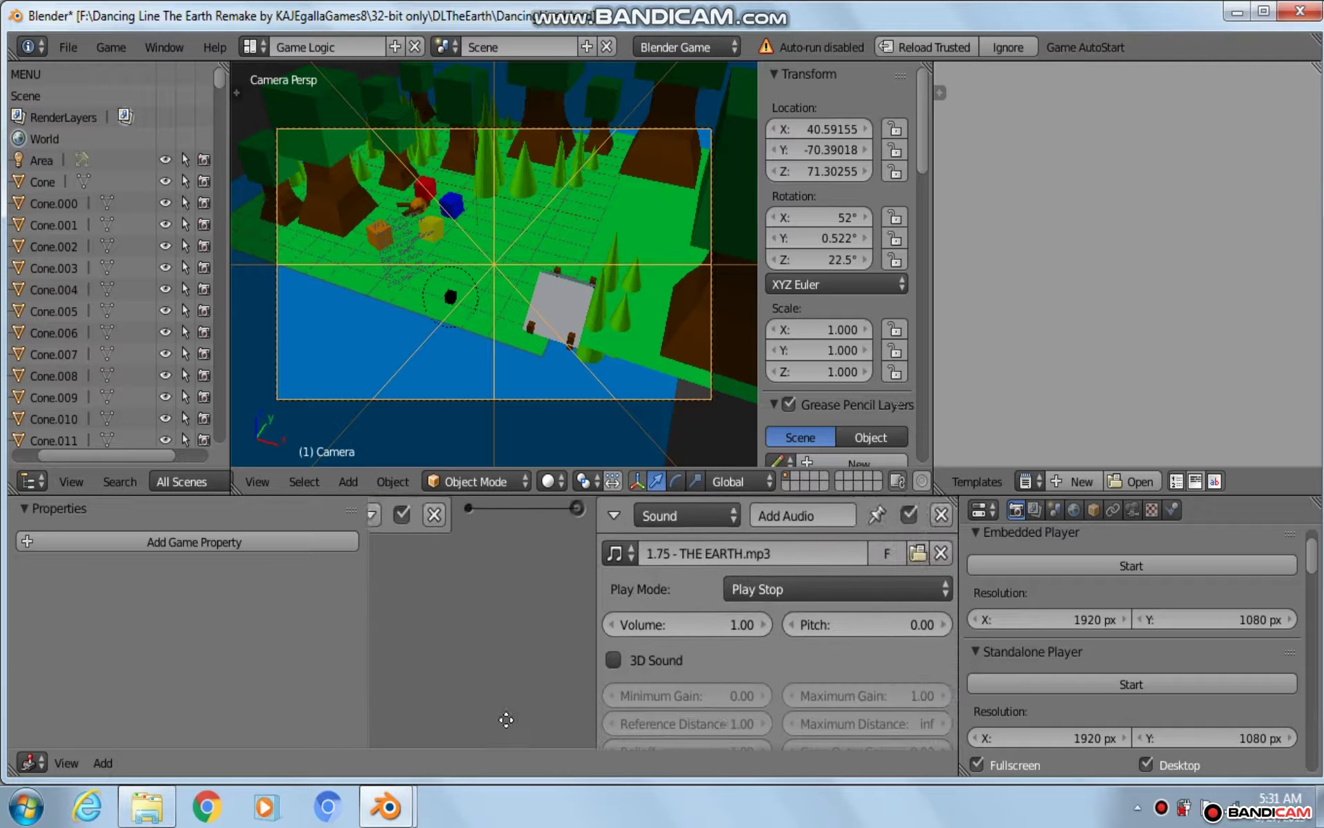
middle_click_drag(506, 720, 751, 739)
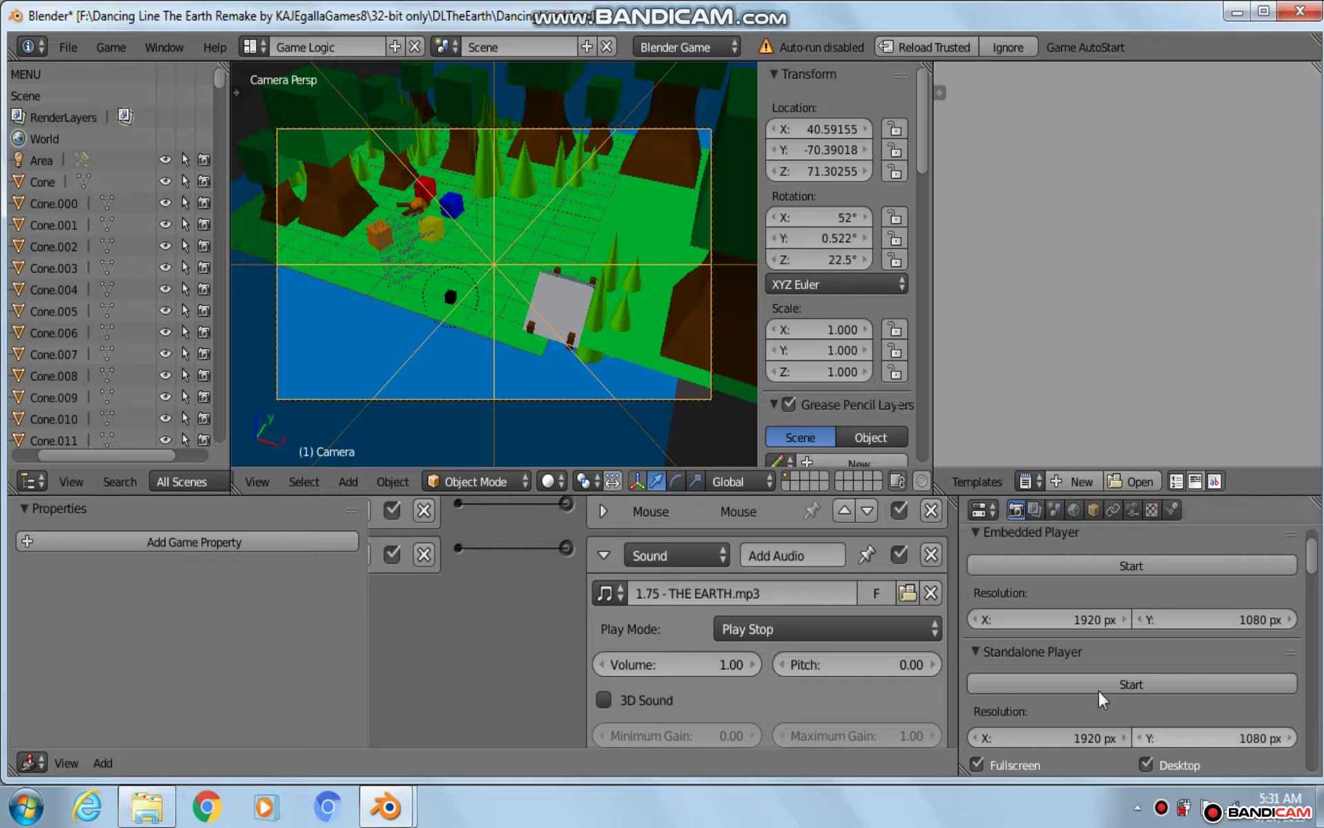
left_click(597, 555)
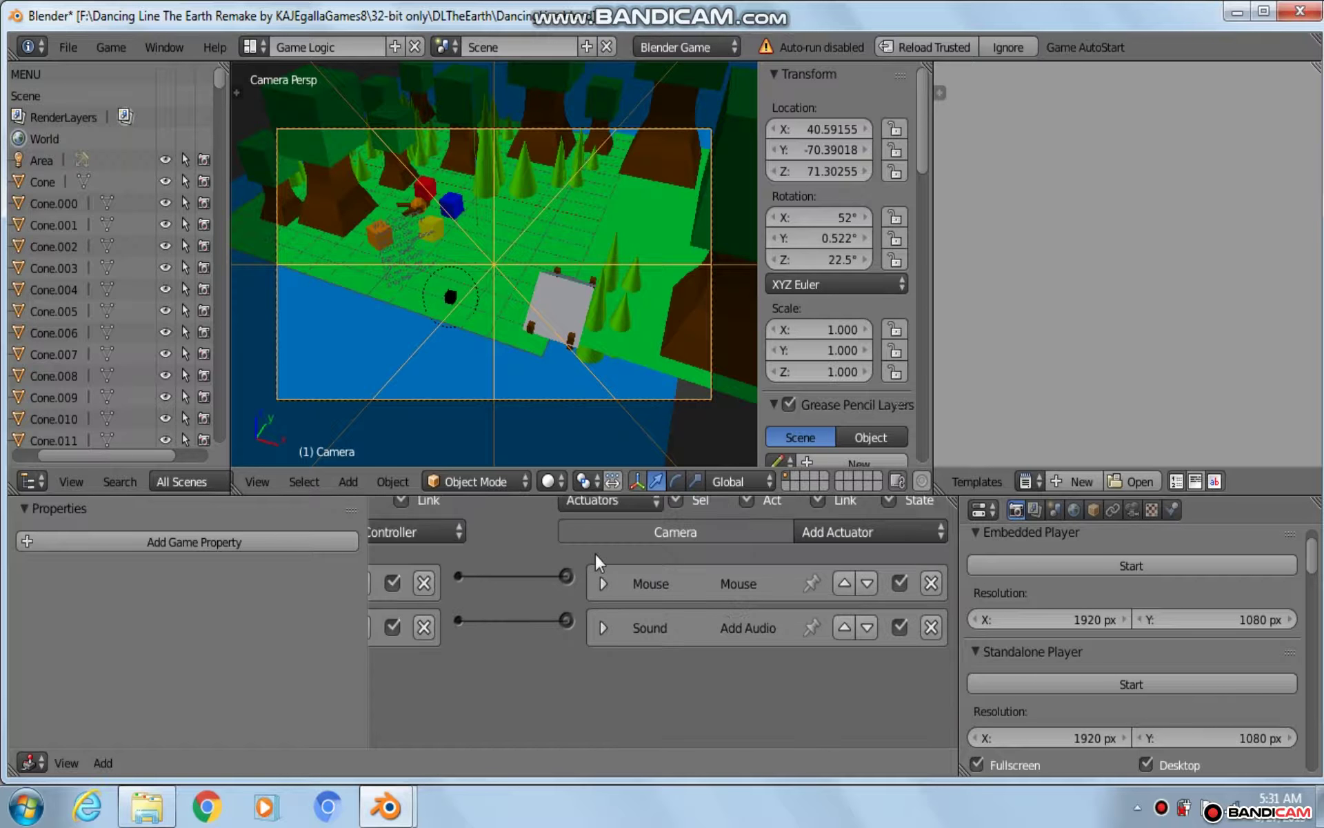
scroll(716, 647, "down", 5)
scroll(716, 647, "down", 1)
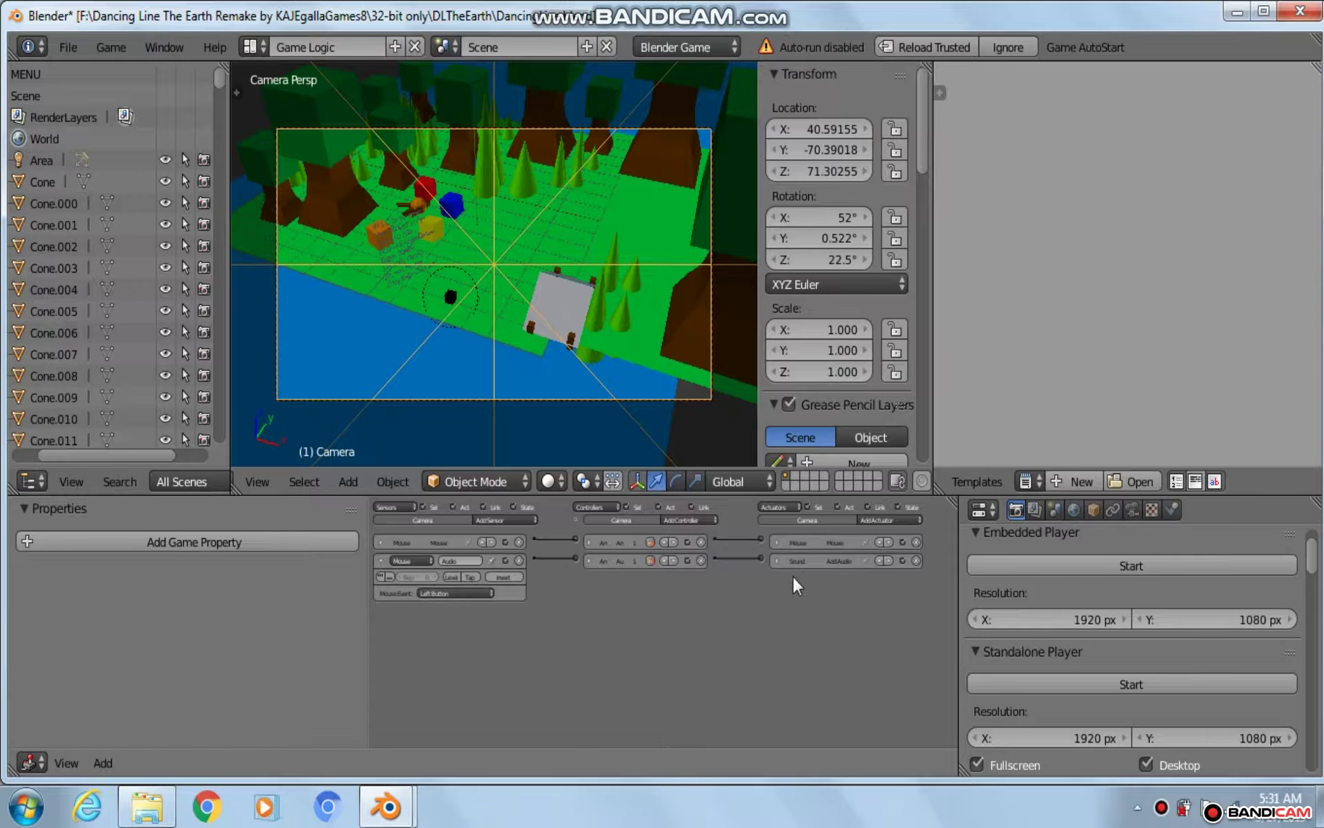
Show the scene's physics settings and enlarge the 3D view by shrinking the timeline area below it.
left_click(1074, 509)
left_click(1054, 510)
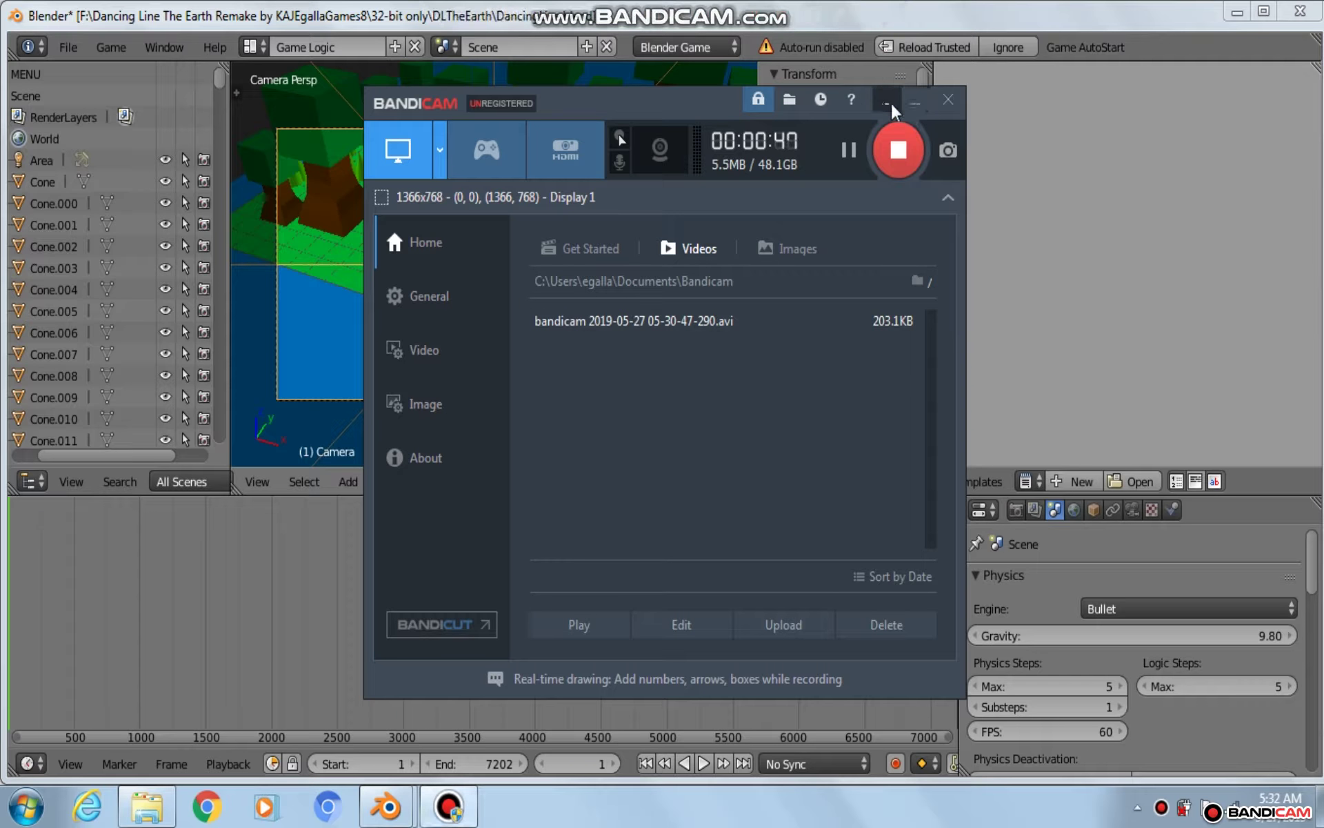
left_click(889, 105)
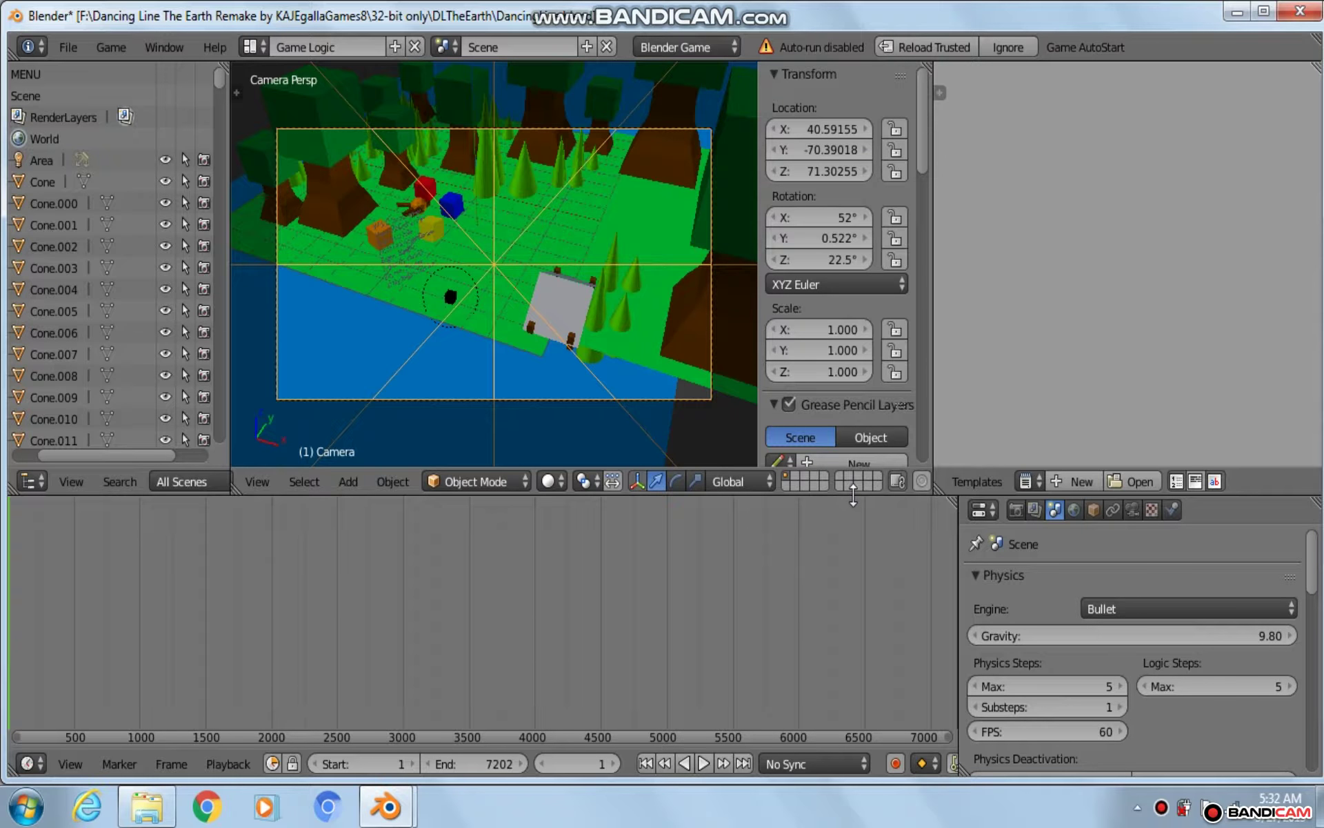
left_click_drag(849, 498, 866, 568)
Enable Mist in the world settings.
left_click(1034, 569)
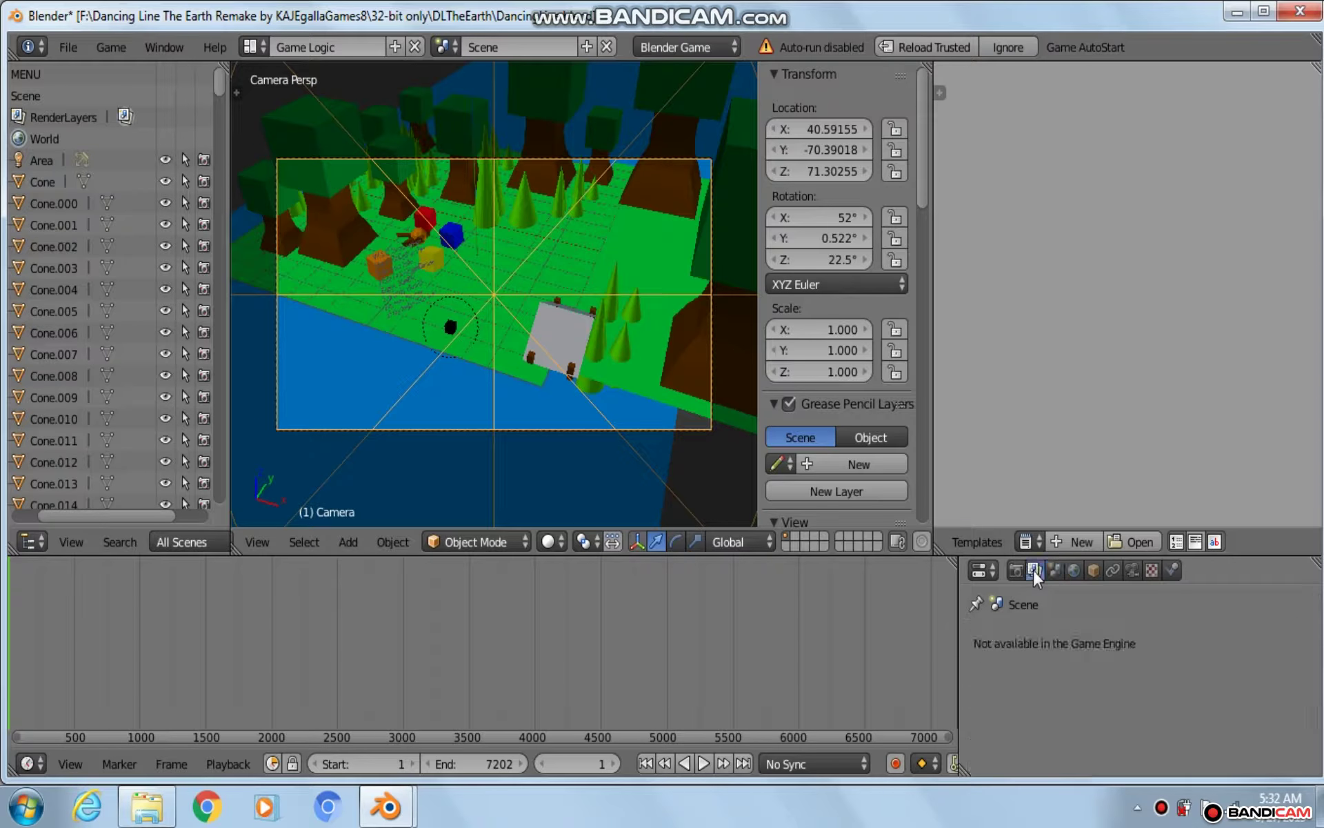
left_click(1074, 570)
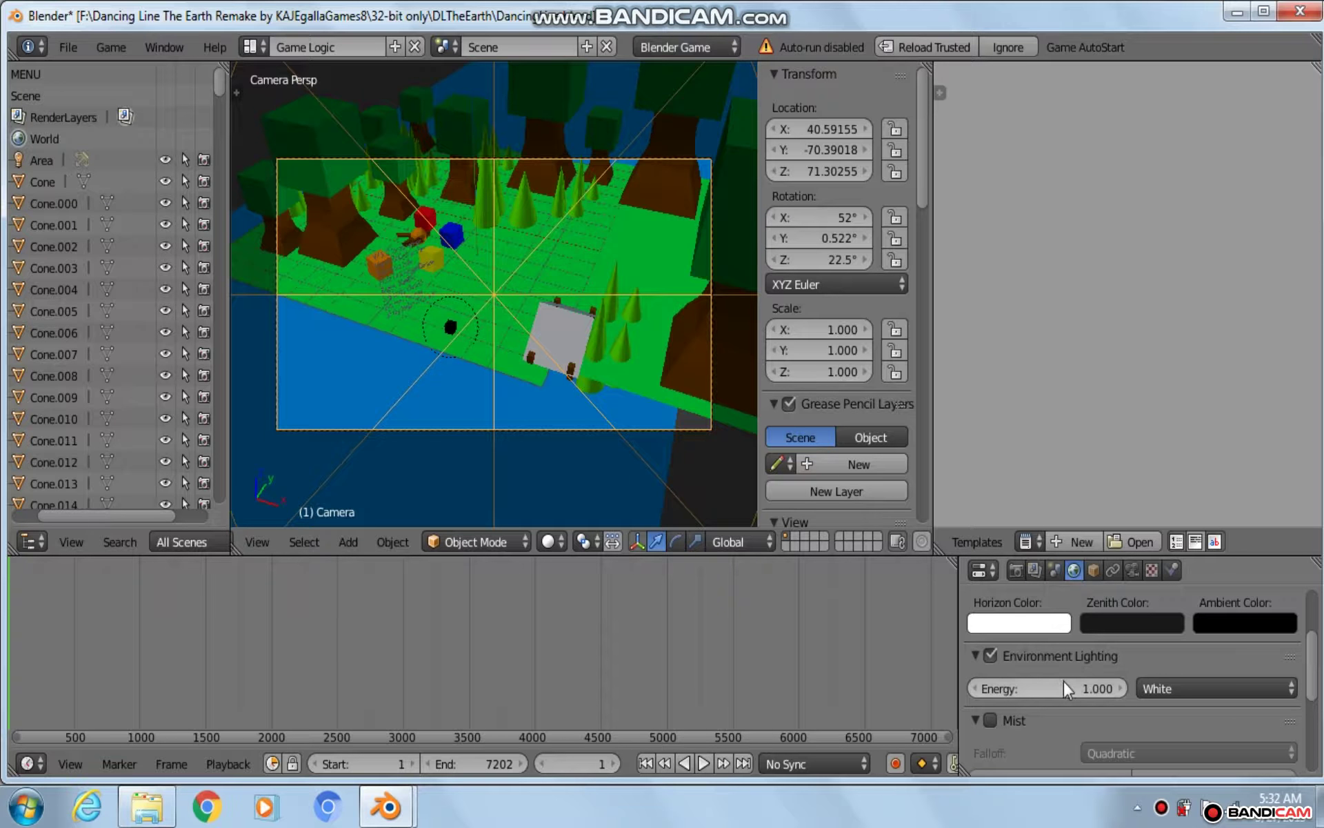
scroll(1064, 681, "down", 5)
left_click(991, 633)
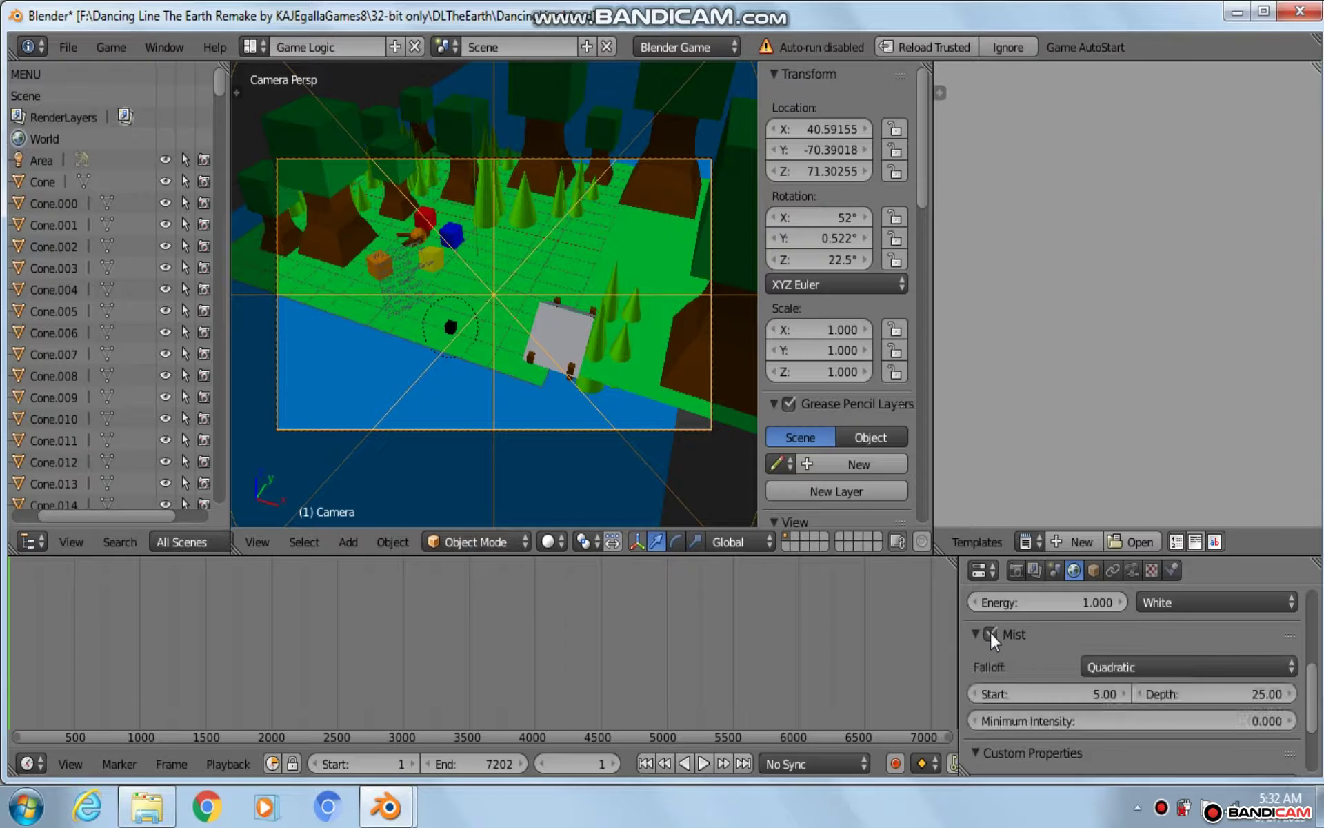
left_click(990, 633)
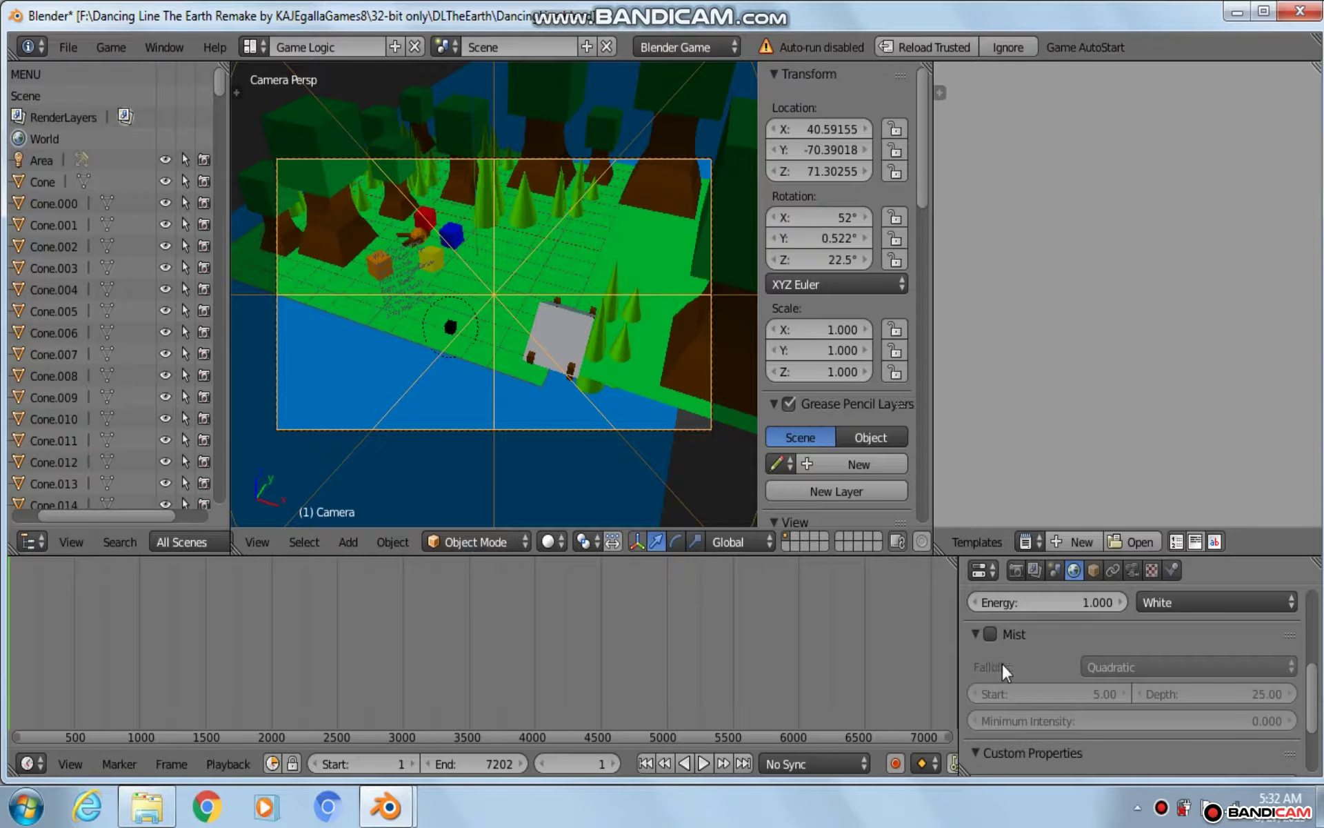
left_click(990, 633)
Run the game in the standalone player to preview the mist, and exit it.
left_click(1017, 573)
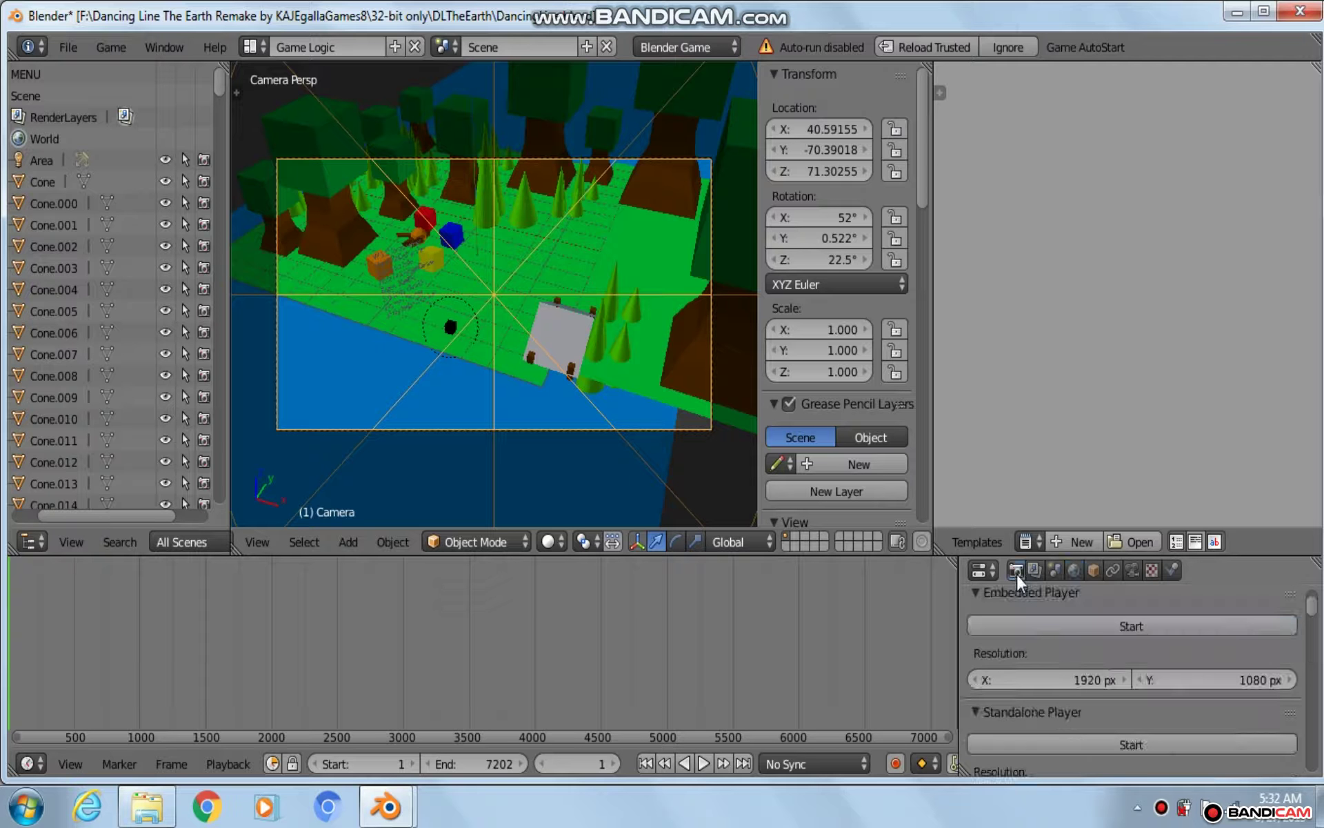
left_click(1029, 735)
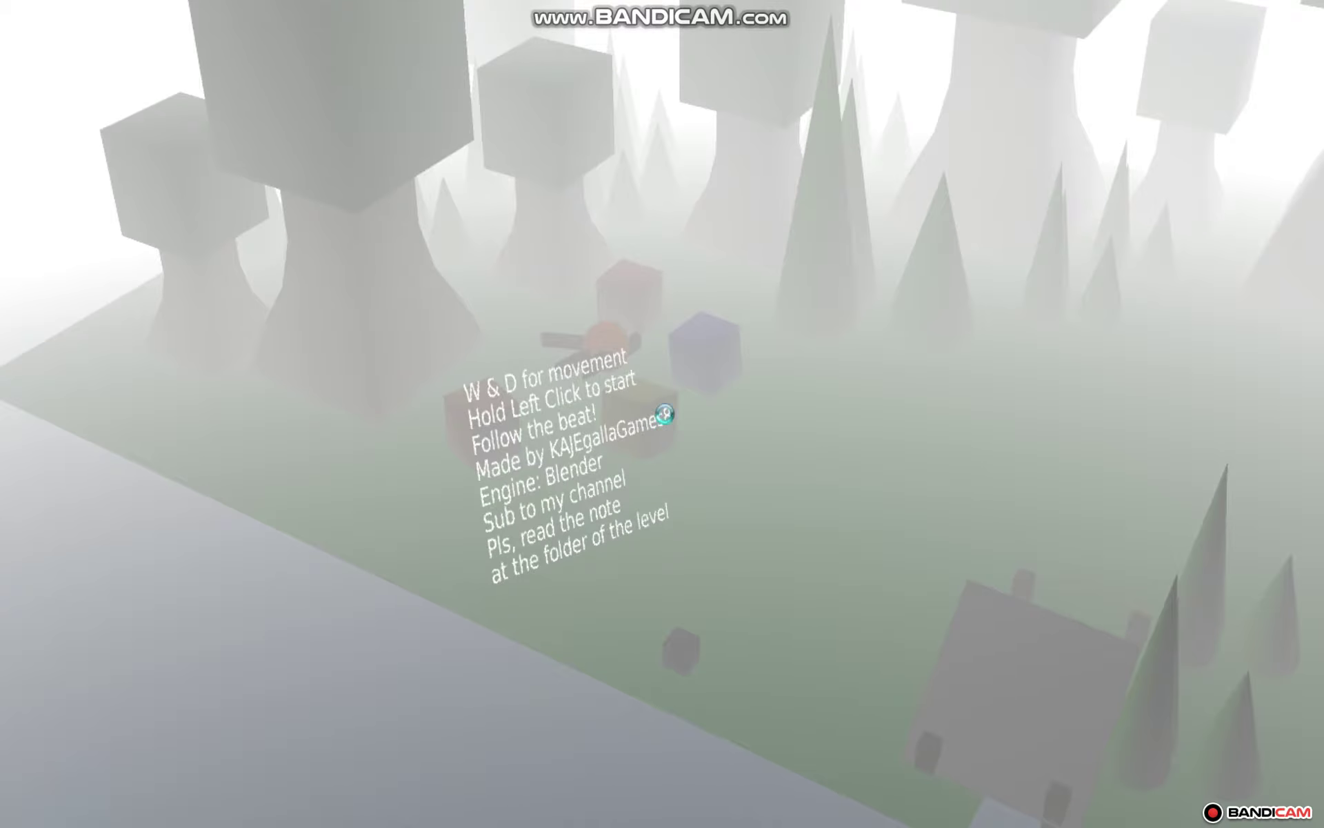
key("Escape")
Find the Exit Key setting among the game render settings.
scroll(1103, 661, "down", 4)
scroll(1145, 726, "down", 10)
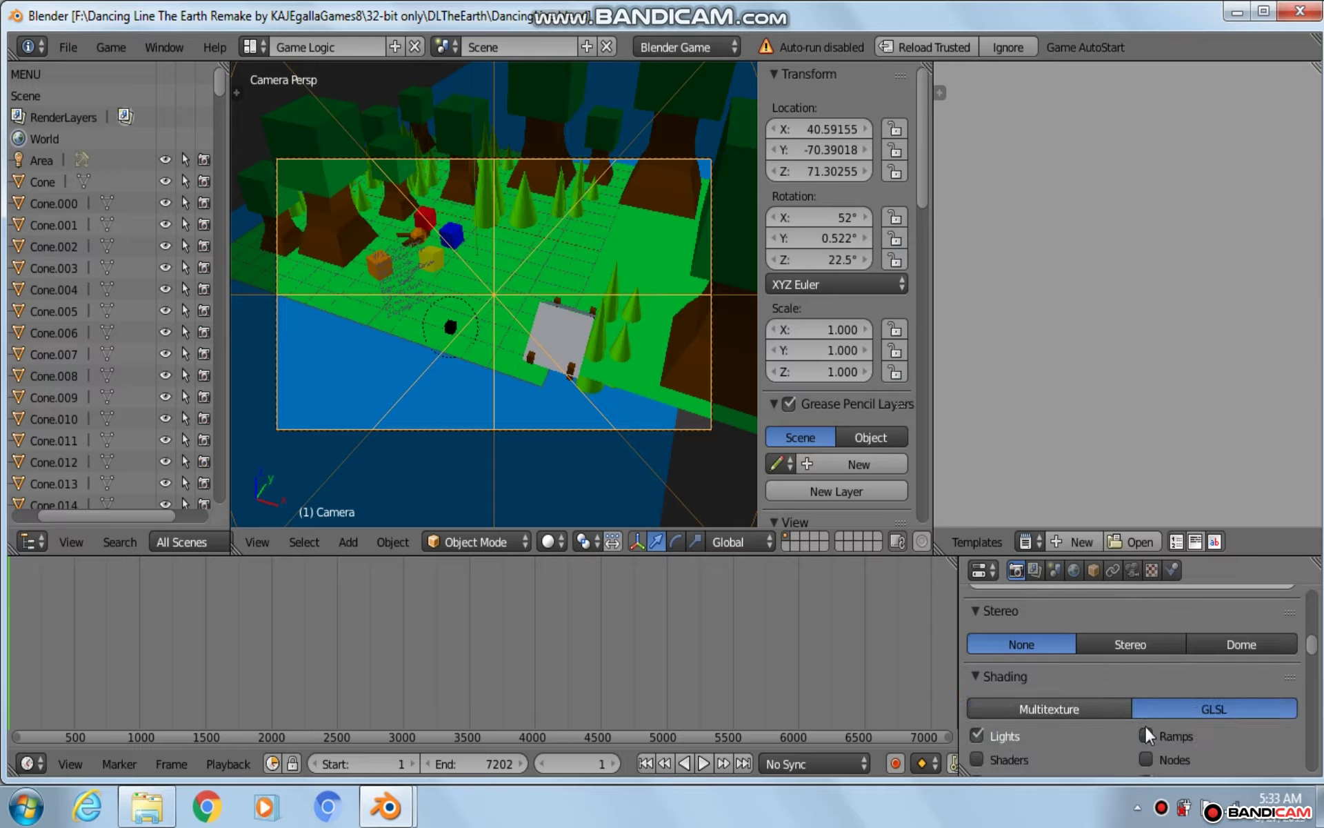
scroll(1147, 725, "down", 8)
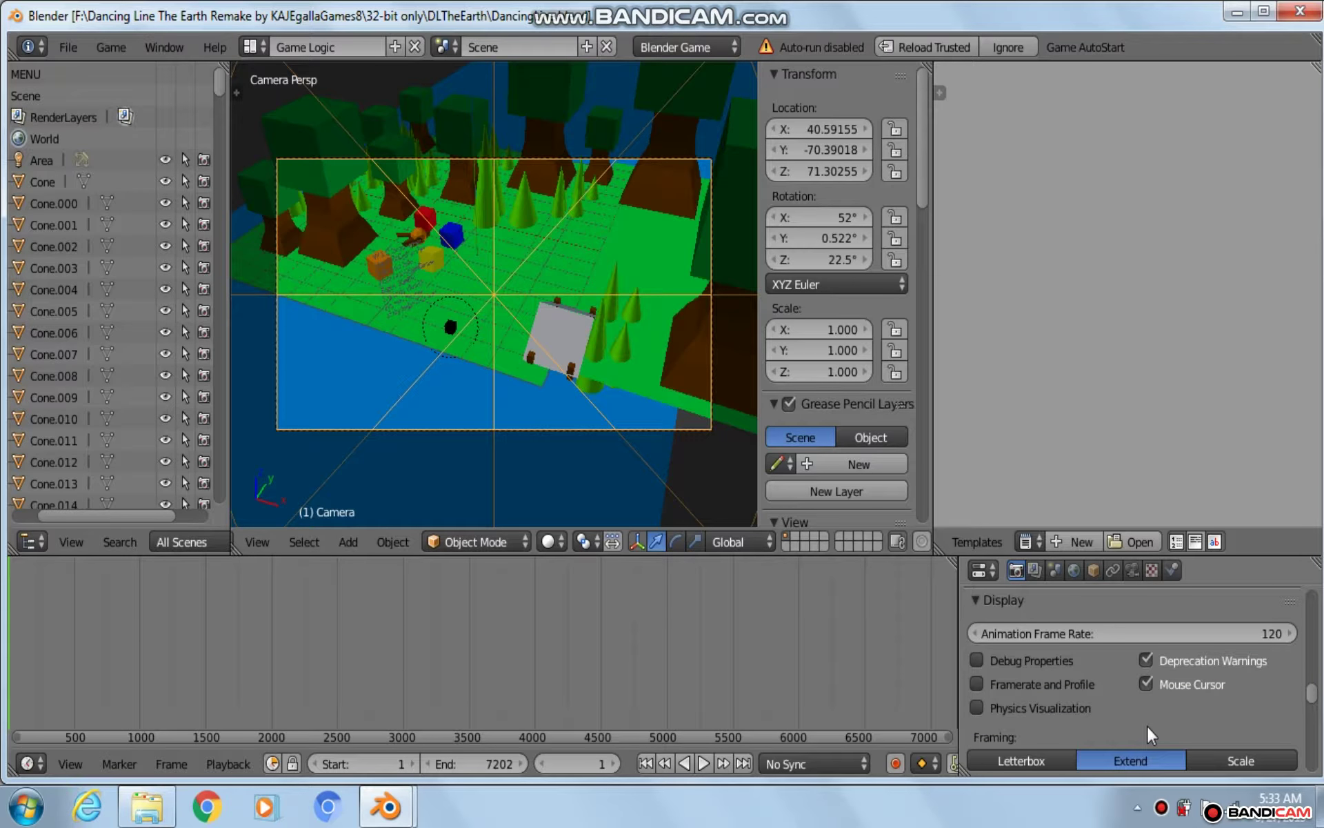
scroll(1156, 726, "up", 5)
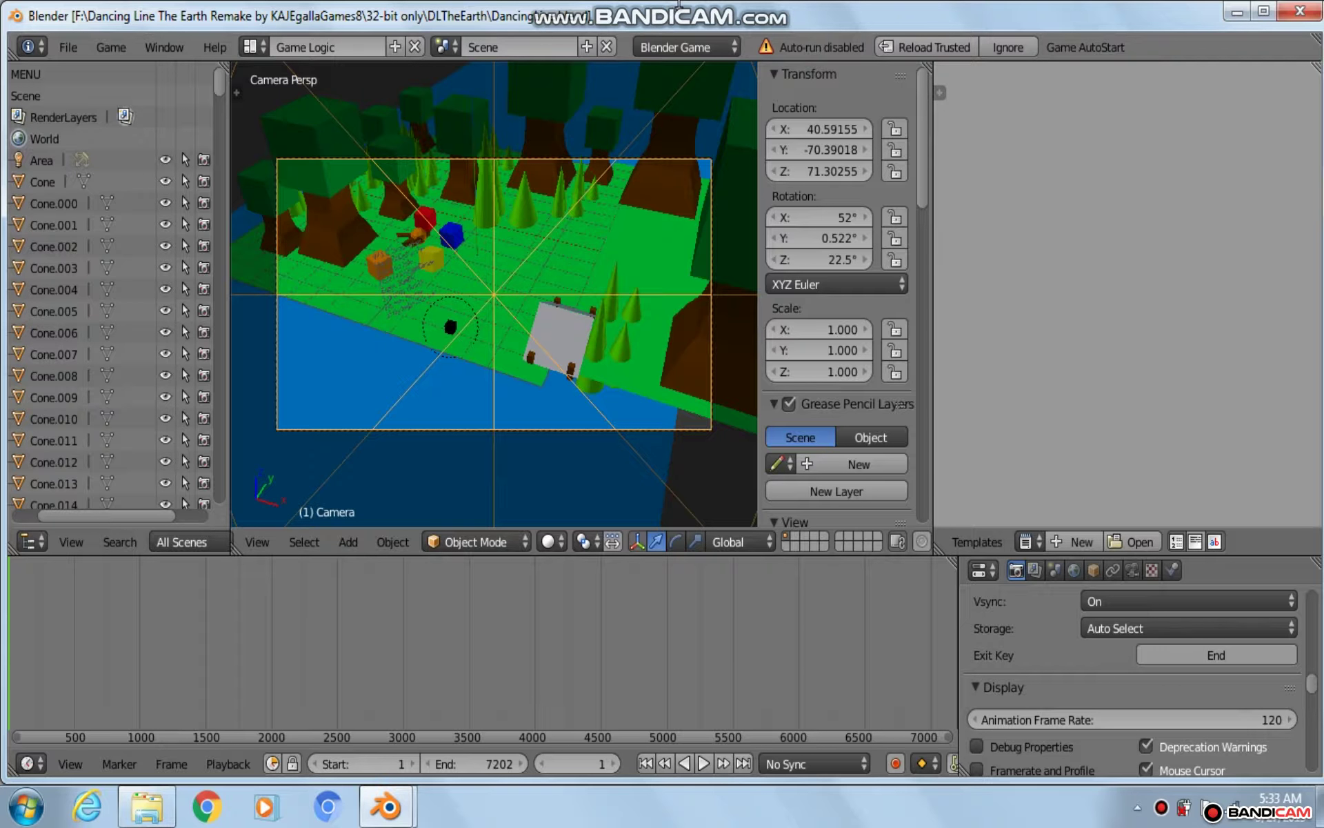
Outline the Exit Key setting in red with the screen-drawing pencil, erase part of the mark and close the drawing tools.
mouse_move(680, 6)
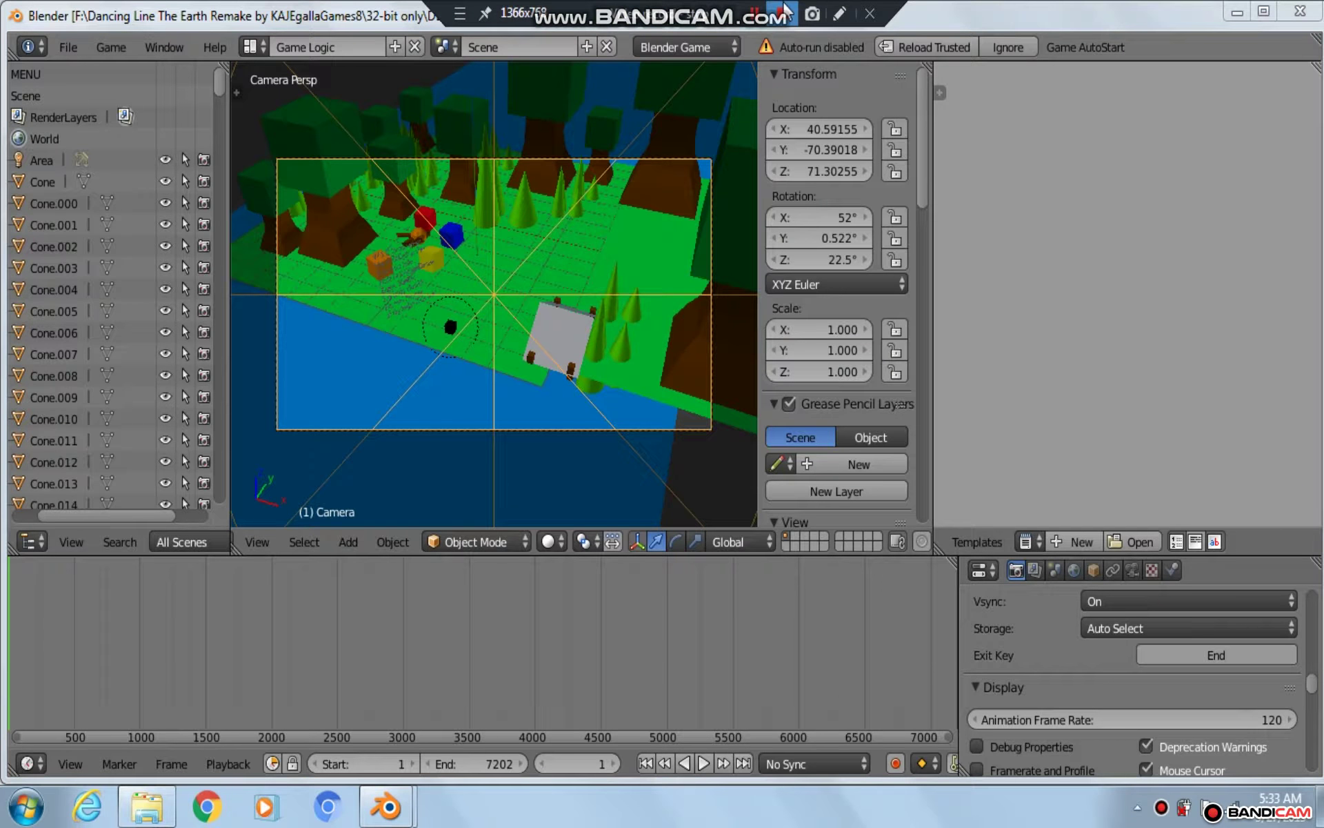
left_click(836, 13)
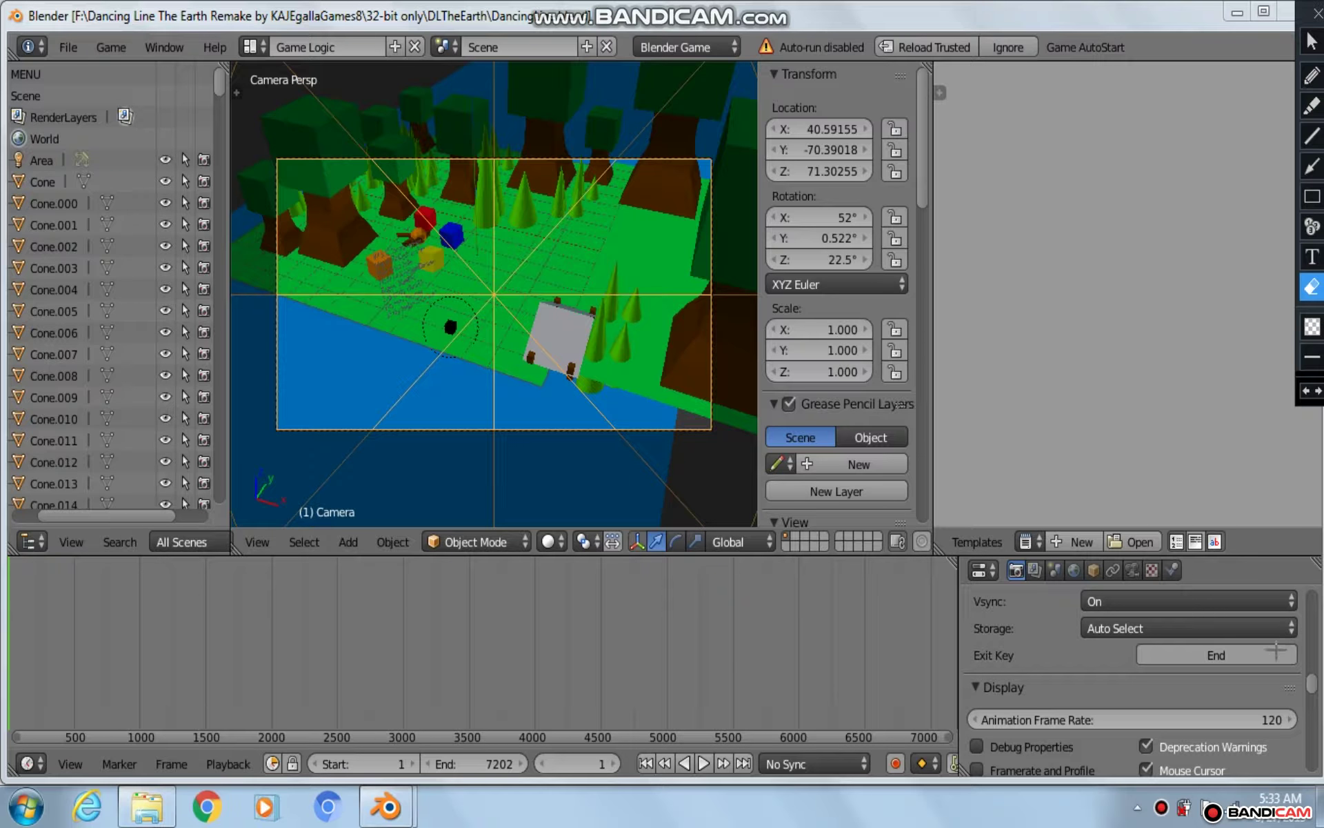
left_click(1312, 74)
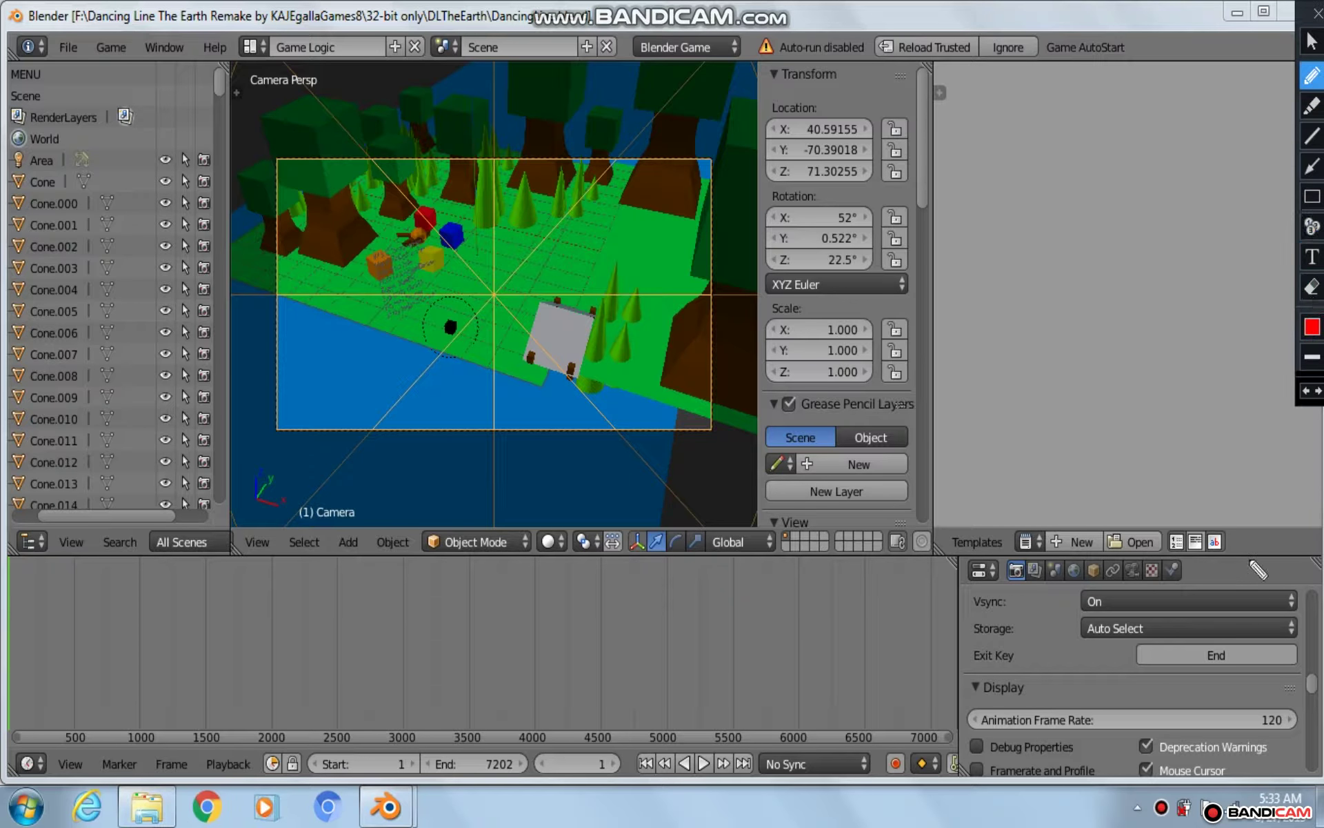
mouse_move(1294, 625)
left_mouse_down()
mouse_move(1130, 651)
mouse_move(1119, 673)
mouse_move(1288, 664)
mouse_move(1297, 640)
mouse_move(1261, 630)
left_mouse_up()
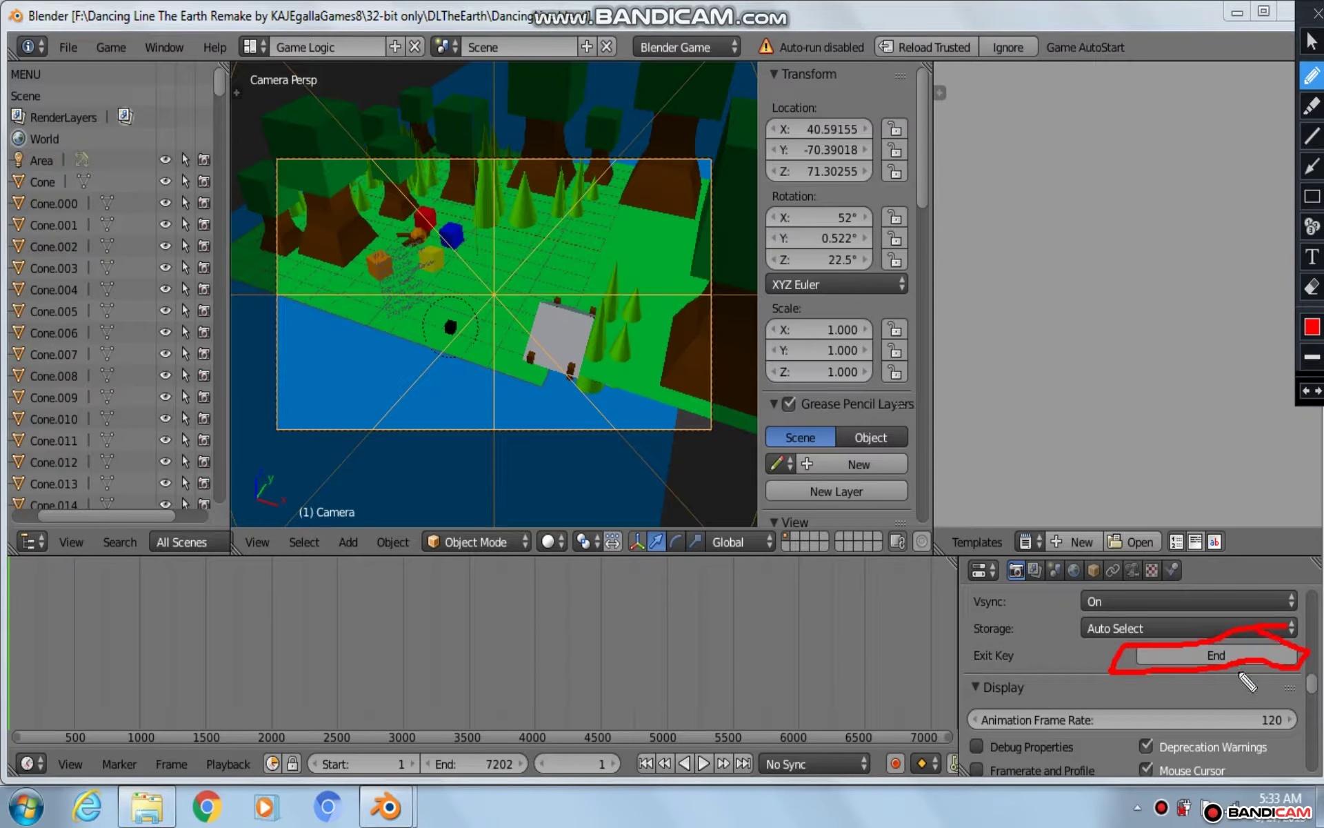
left_click(1312, 286)
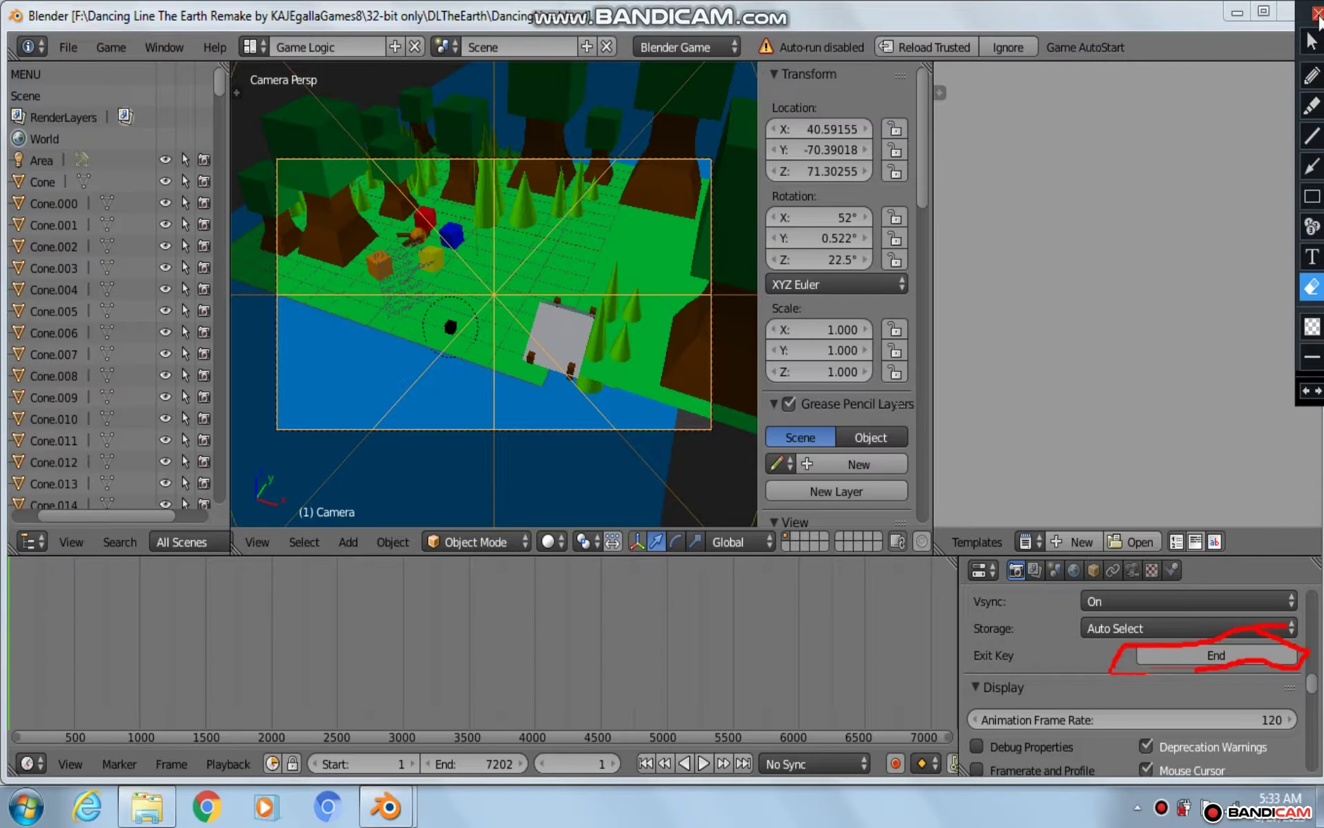
left_click(1318, 14)
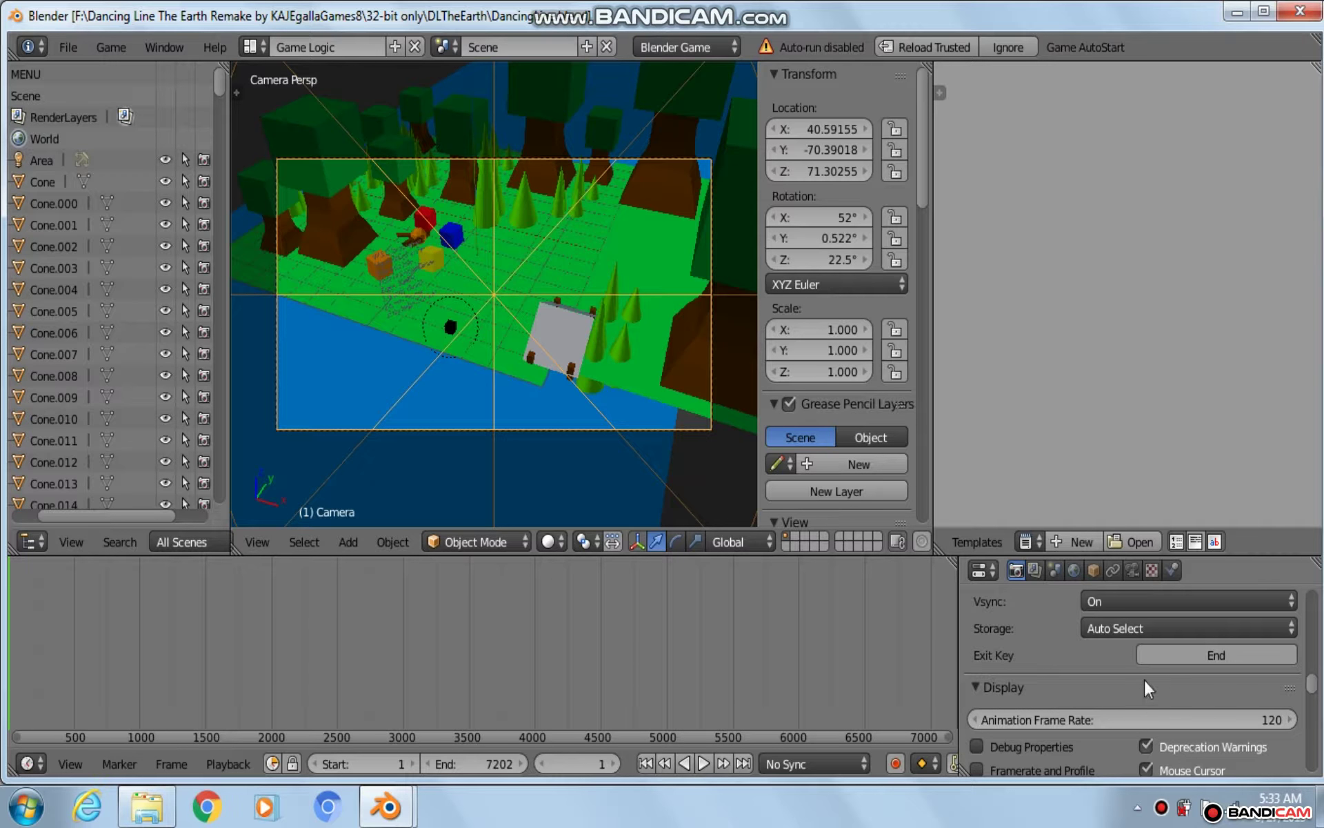
Review the display, publishing and standalone player settings of the game.
scroll(1145, 680, "down", 10)
scroll(1144, 680, "up", 2)
scroll(1139, 697, "down", 2)
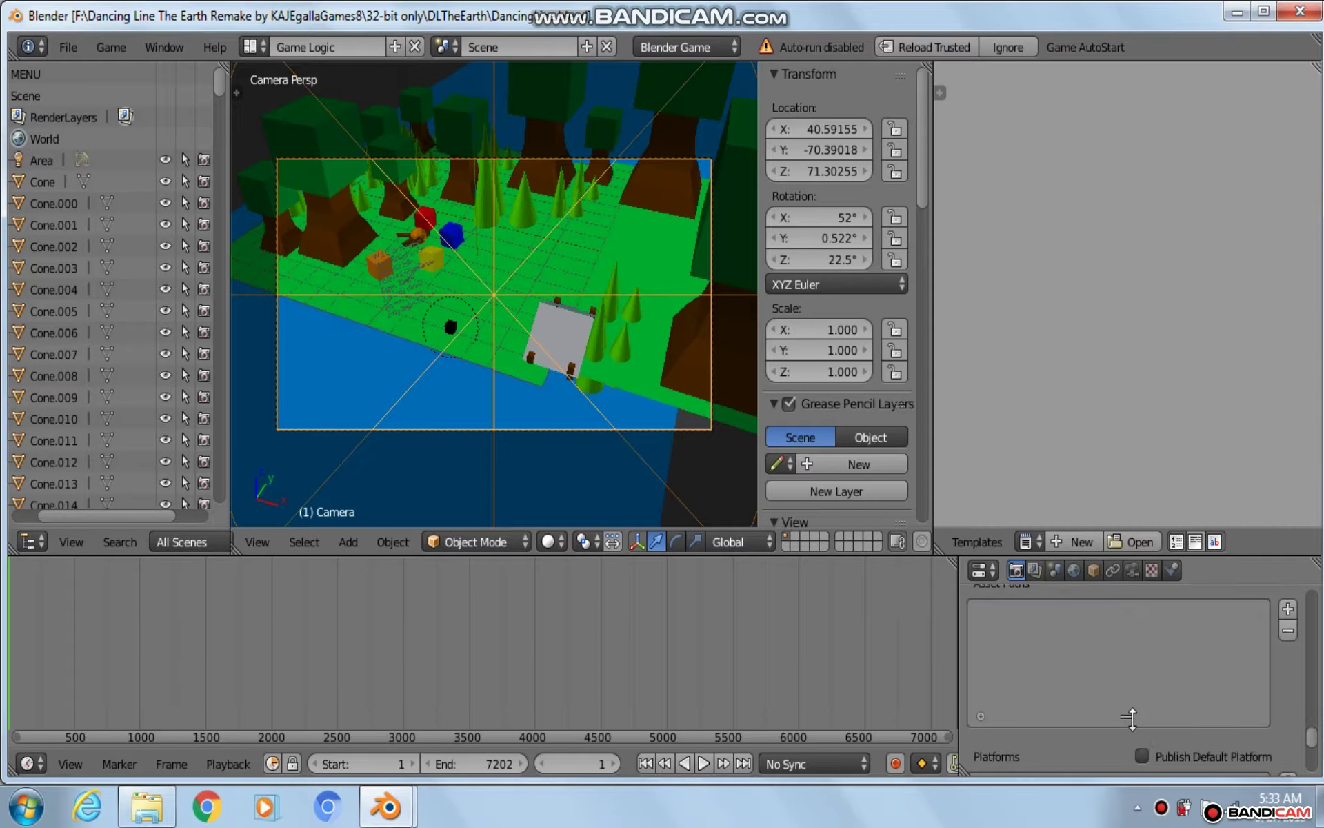
scroll(1132, 719, "up", 5)
scroll(1133, 719, "down", 3)
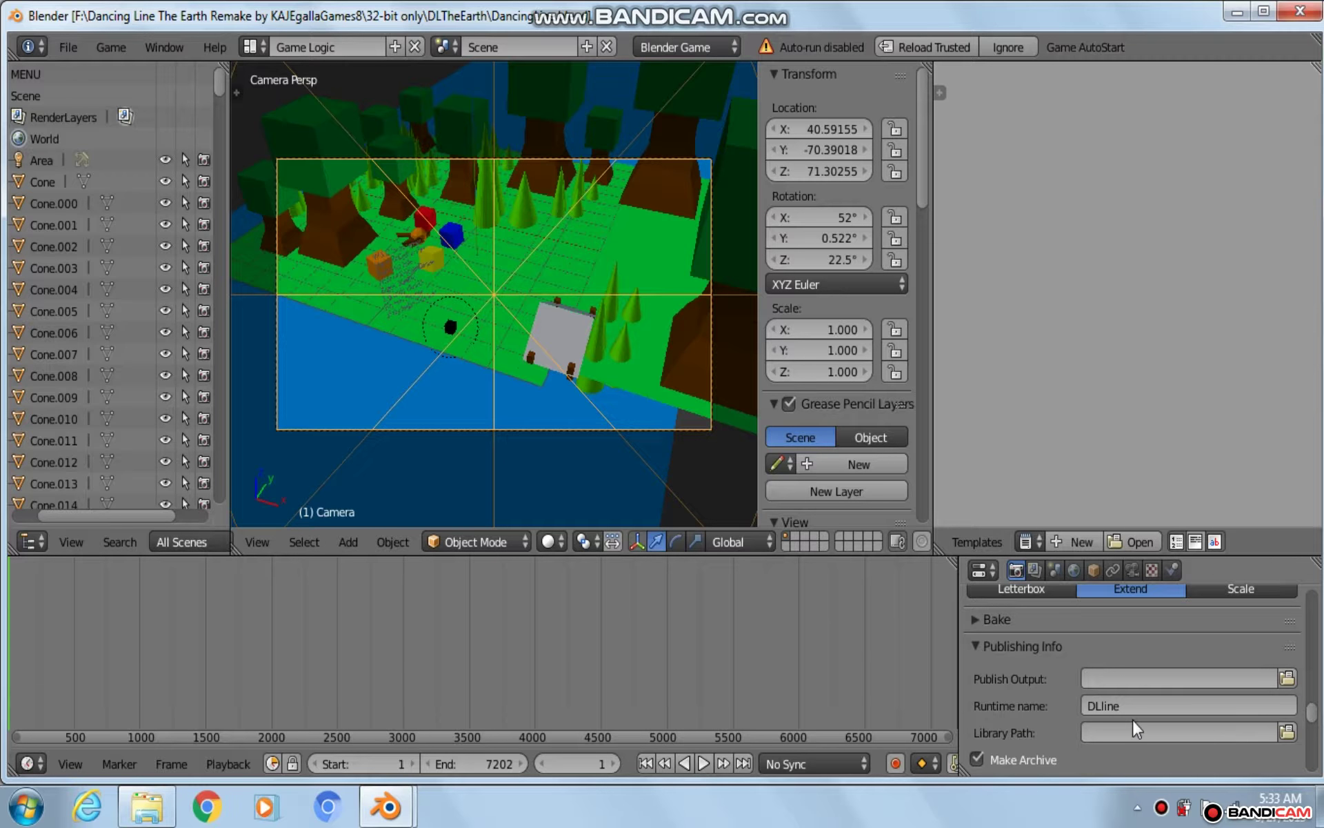
scroll(1132, 719, "up", 3)
scroll(1133, 719, "up", 10)
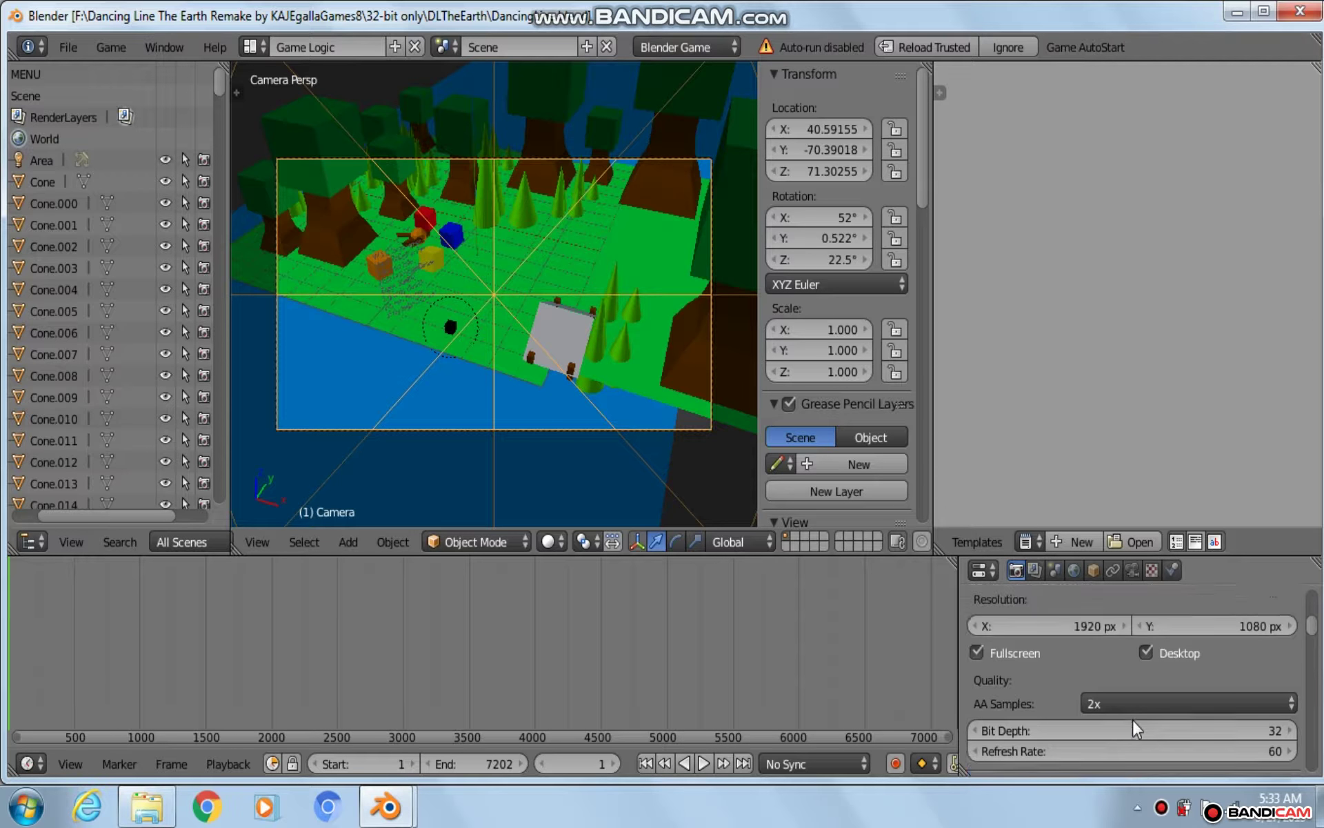
Try the Game View screen layout and switch to the Default layout.
left_click(249, 47)
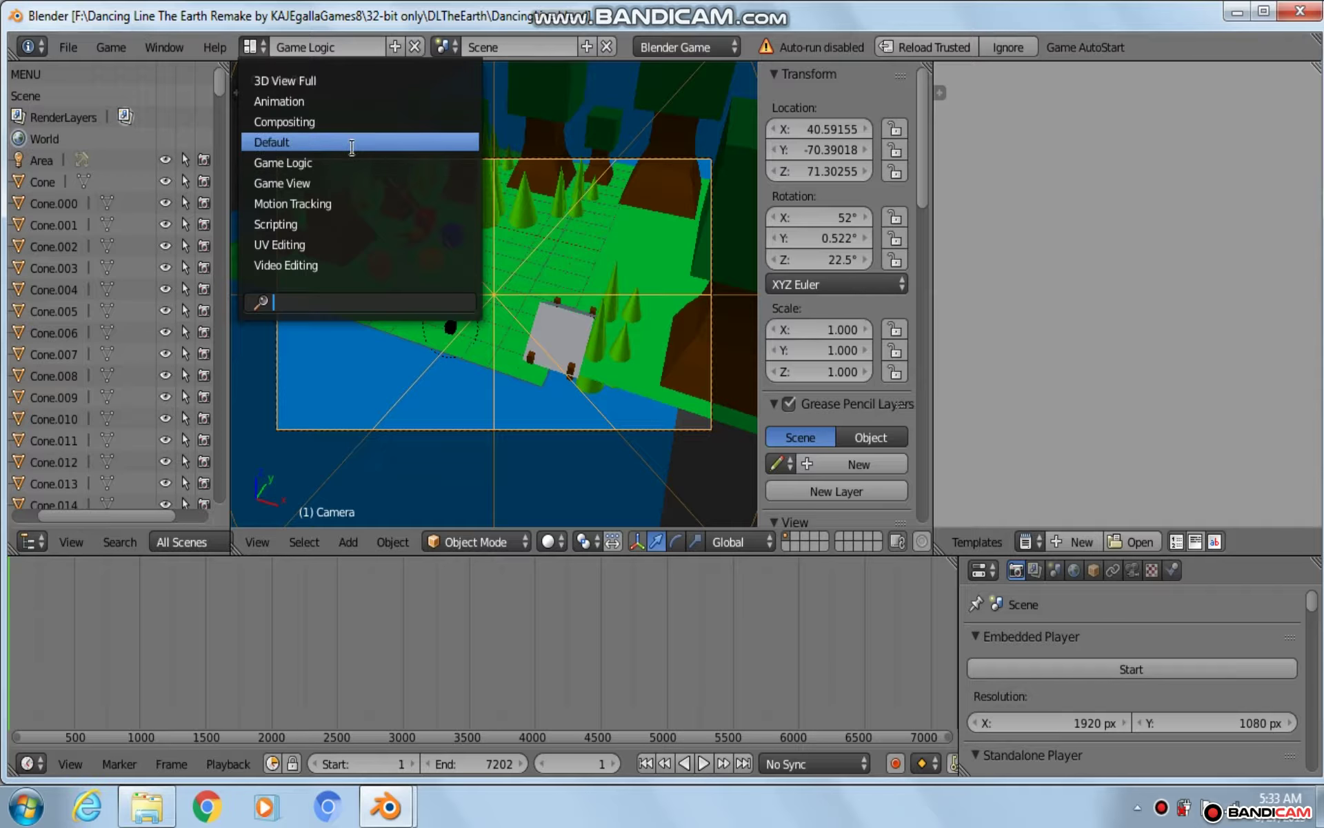
left_click(383, 181)
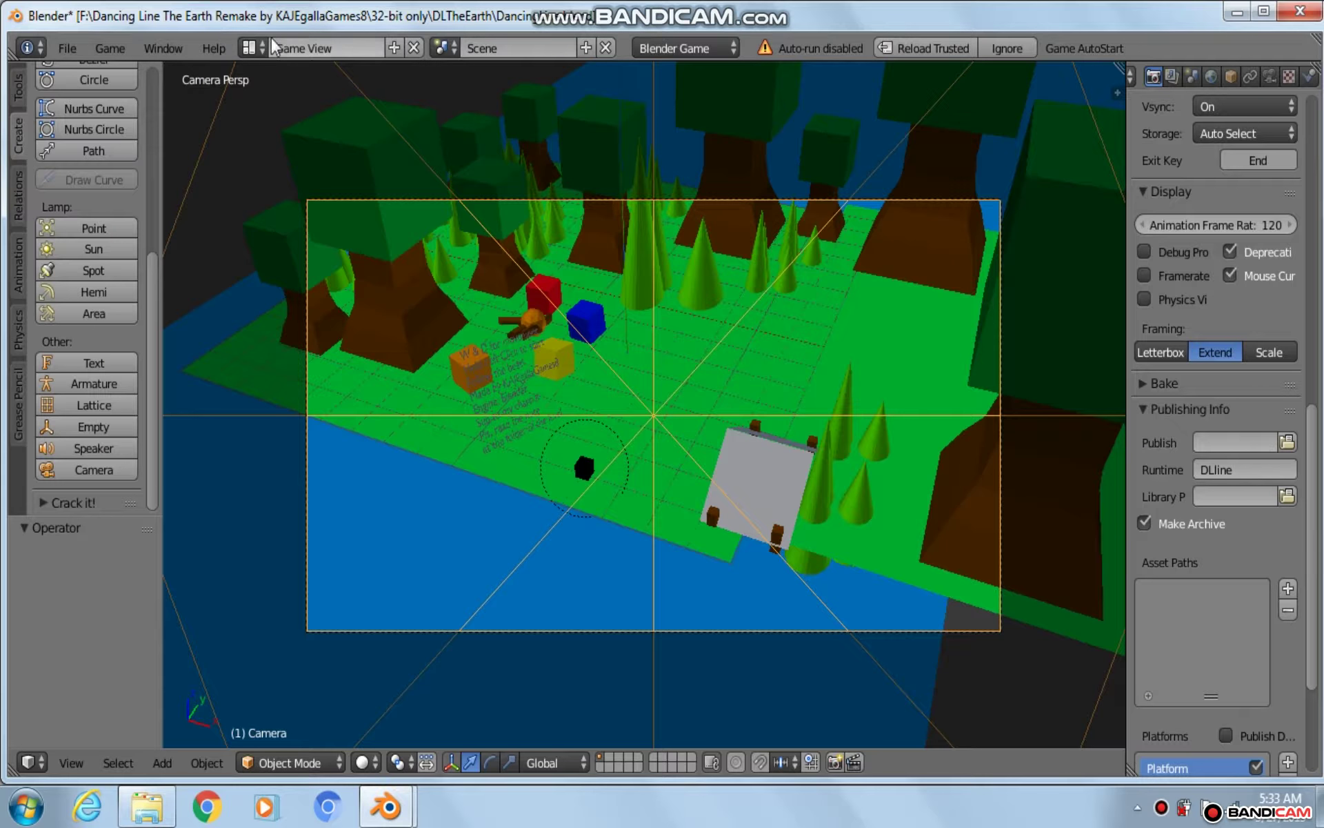
left_click(249, 48)
left_click(290, 143)
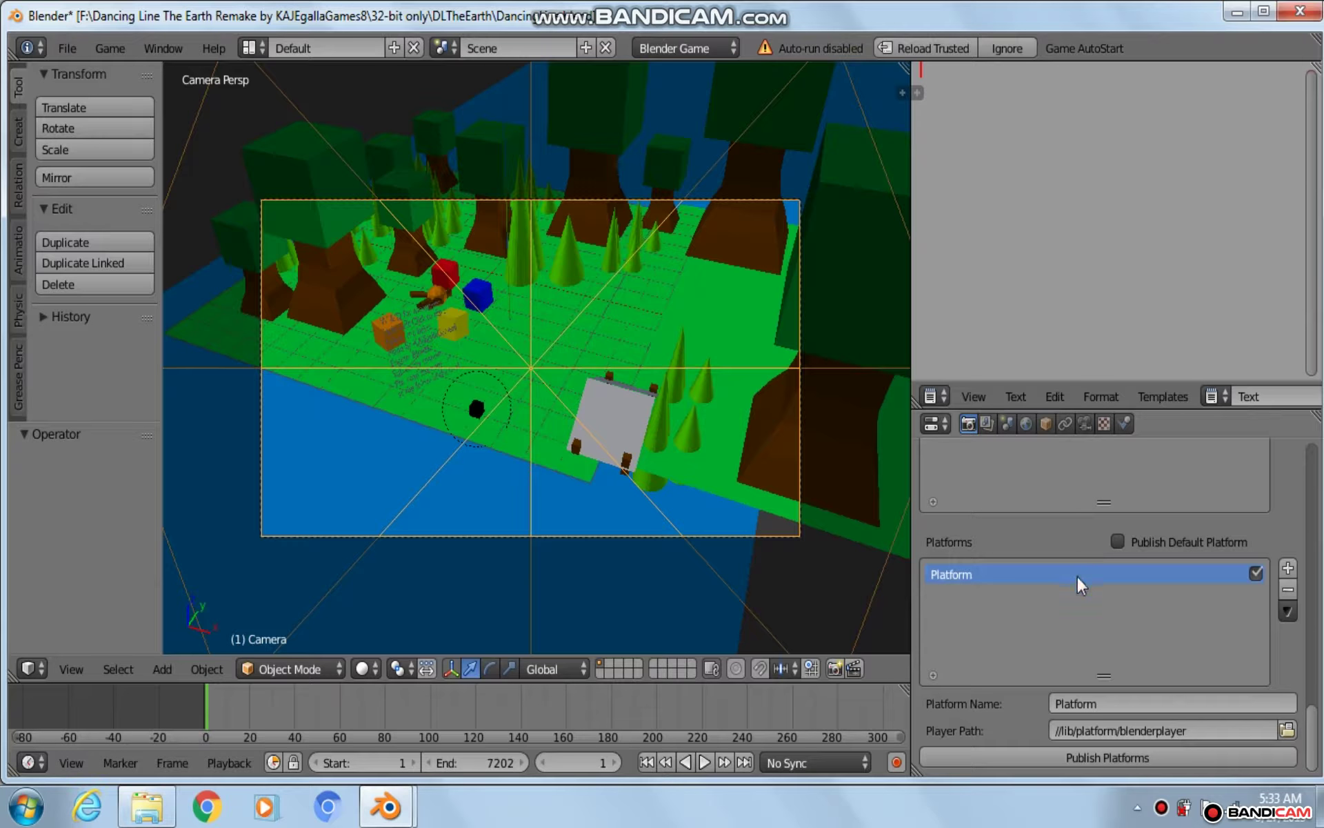
Look through the world, object, constraint, data and texture settings of the scene and its camera.
scroll(1079, 584, "up", 5)
scroll(1079, 584, "up", 8)
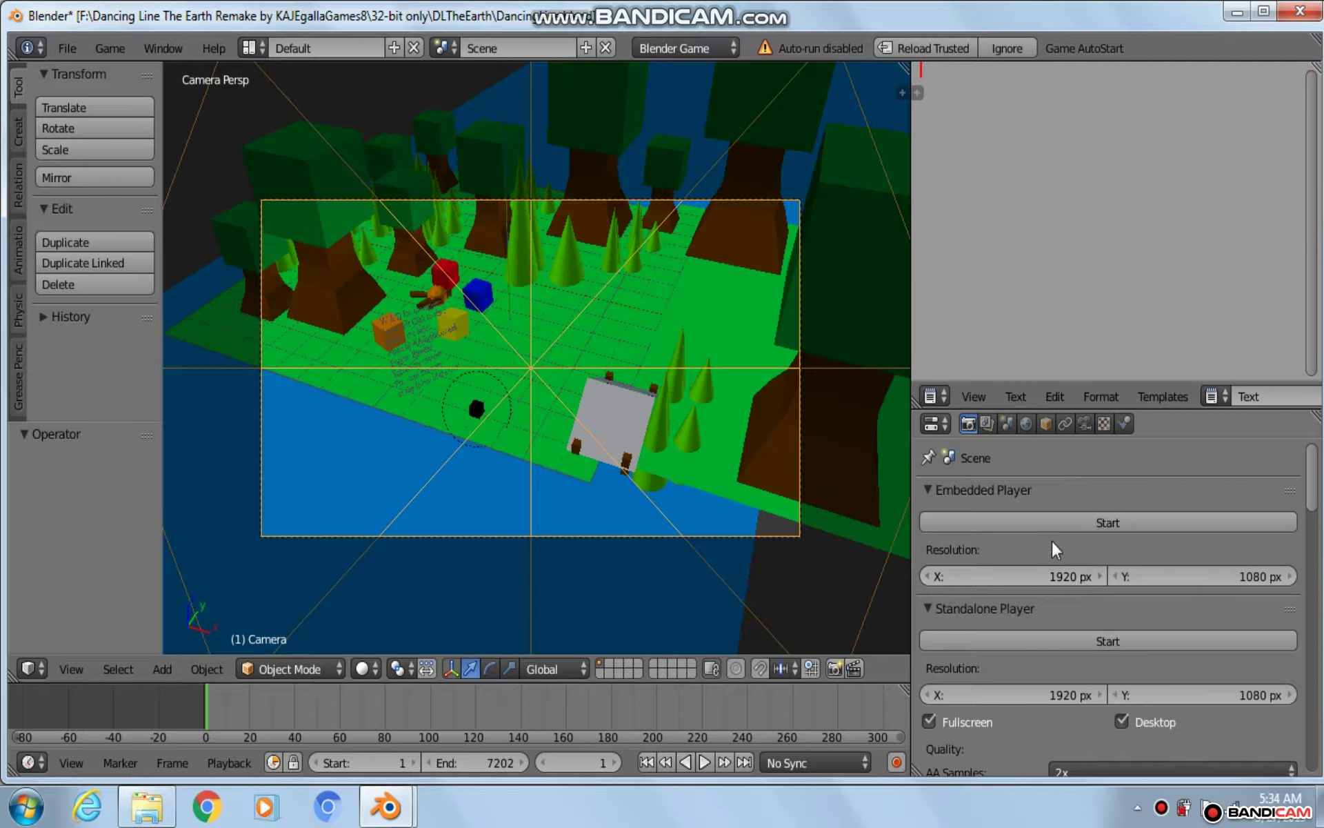
left_click(1028, 424)
scroll(1074, 610, "down", 3)
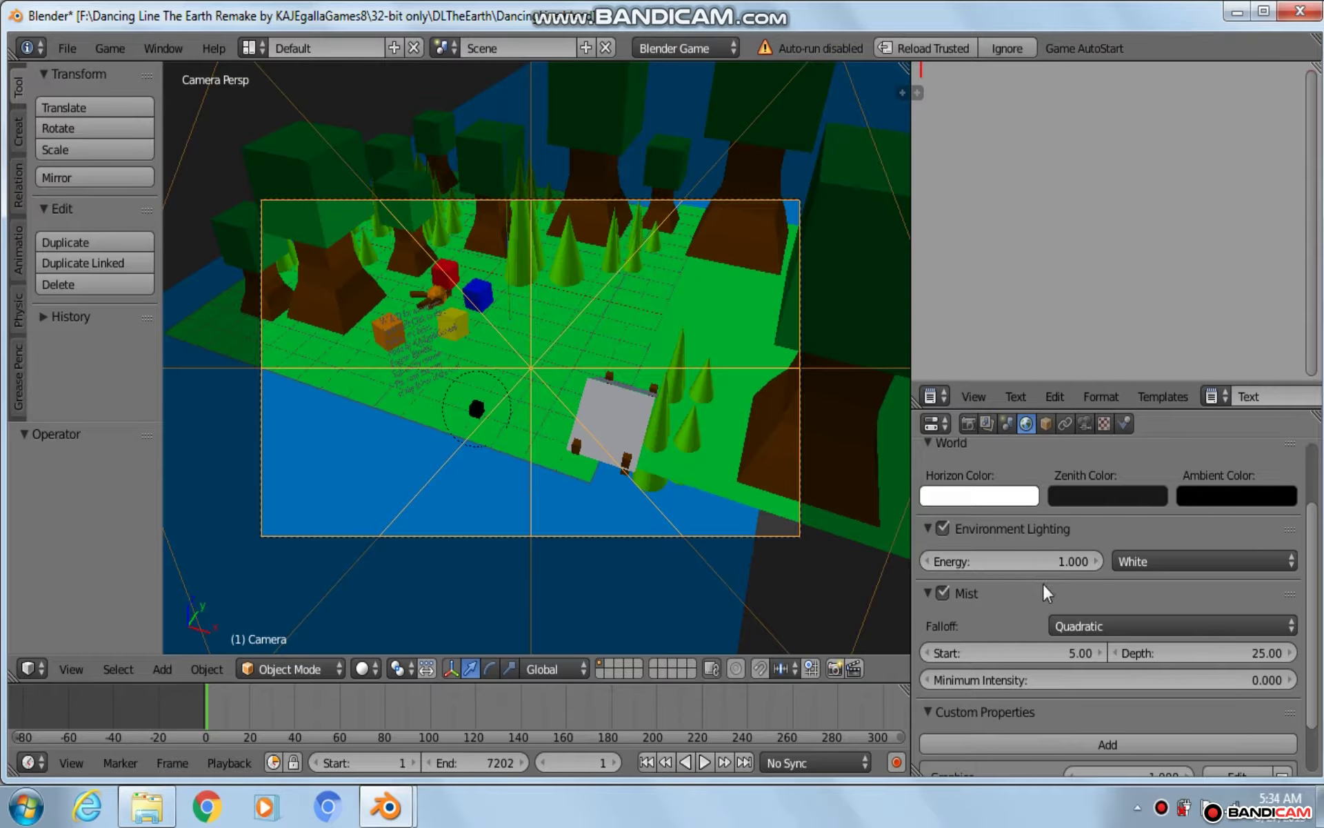
left_click(1045, 424)
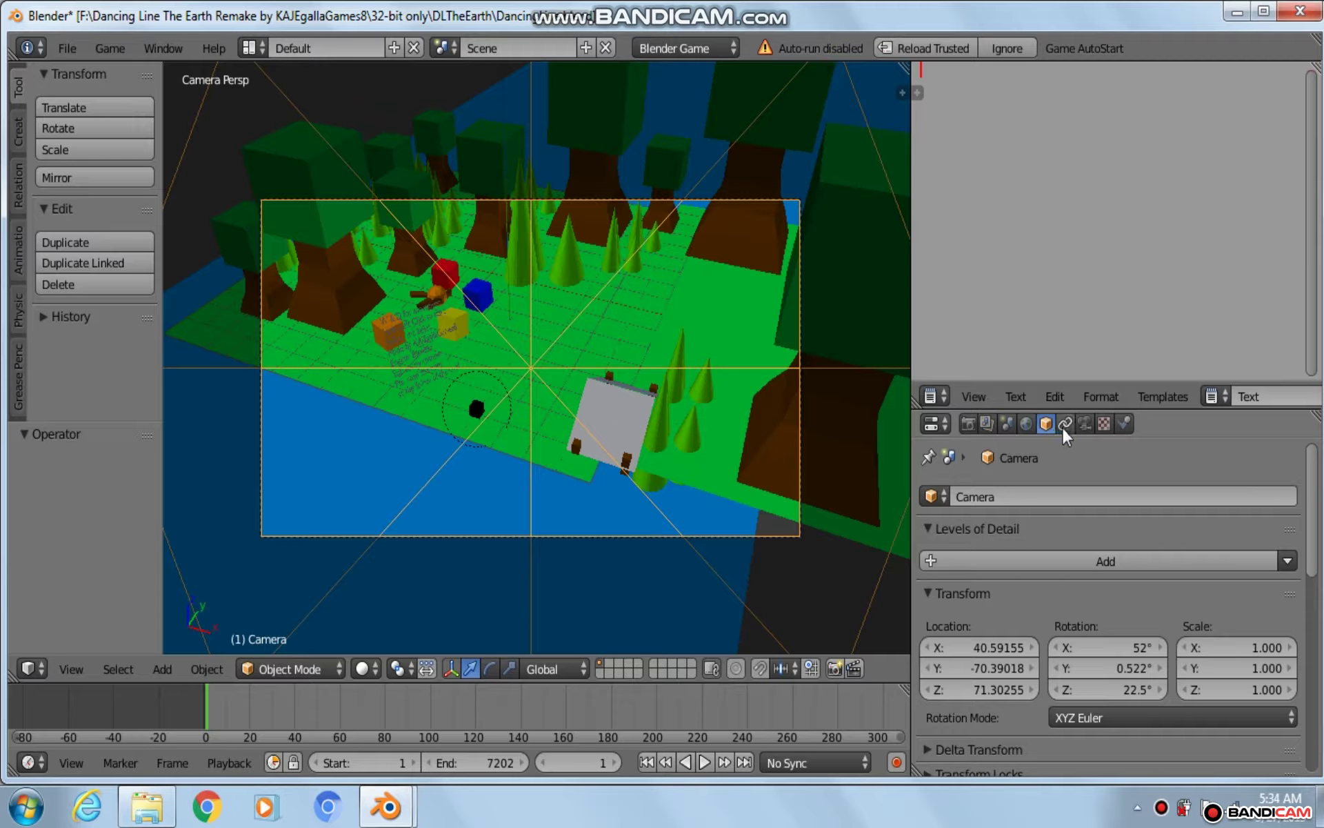
left_click(1066, 423)
left_click(1085, 424)
left_click(1106, 424)
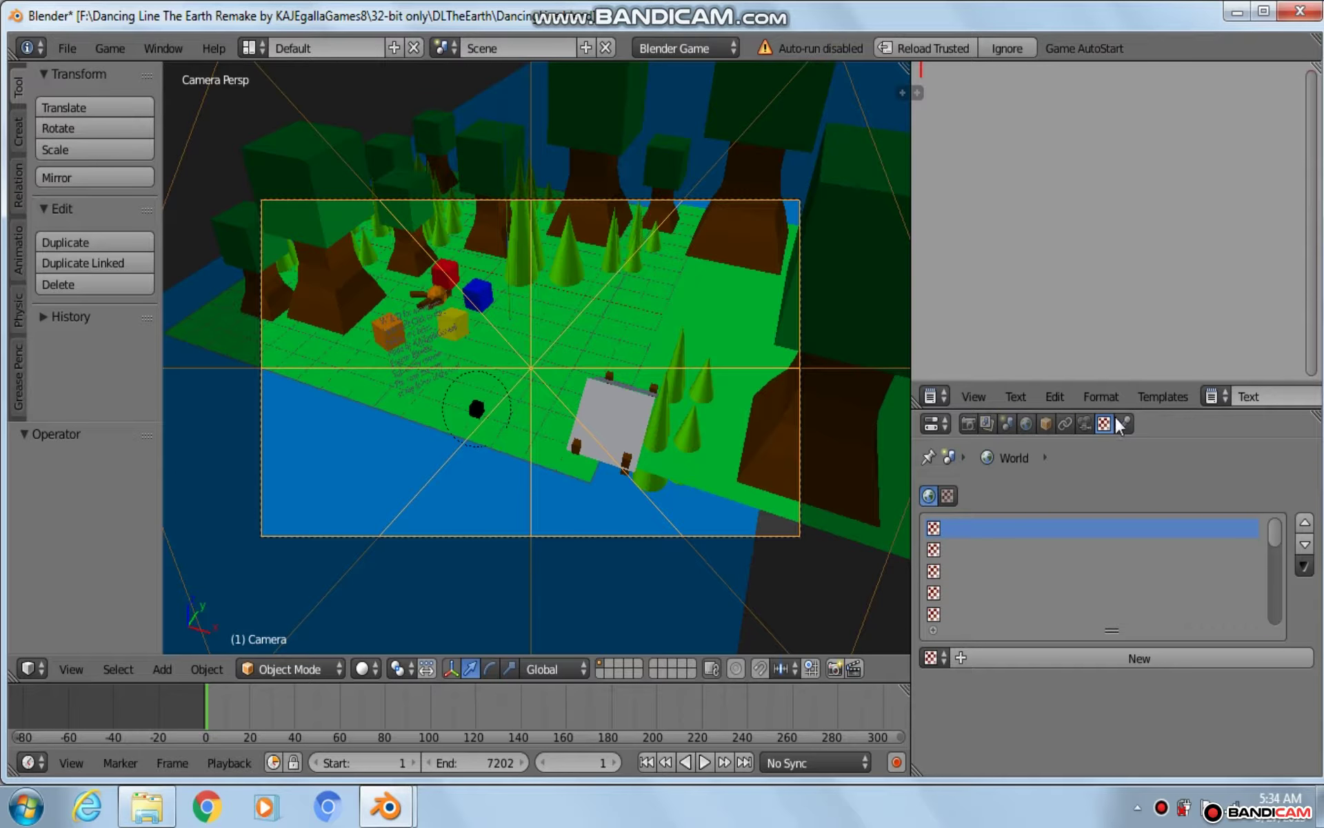
Try to start the embedded player and set the standalone player's AA Samples to 8x in the render settings.
left_click(968, 424)
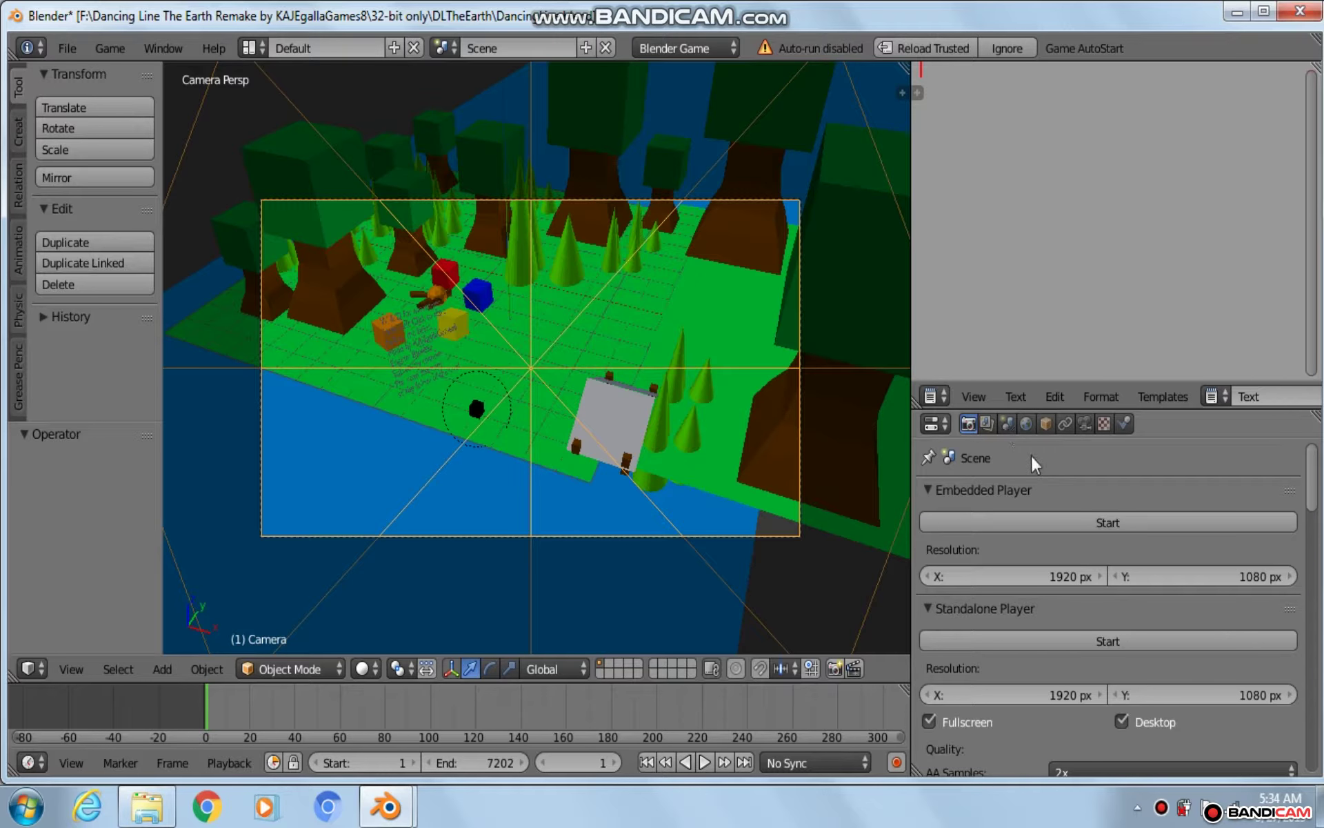
left_click(998, 524)
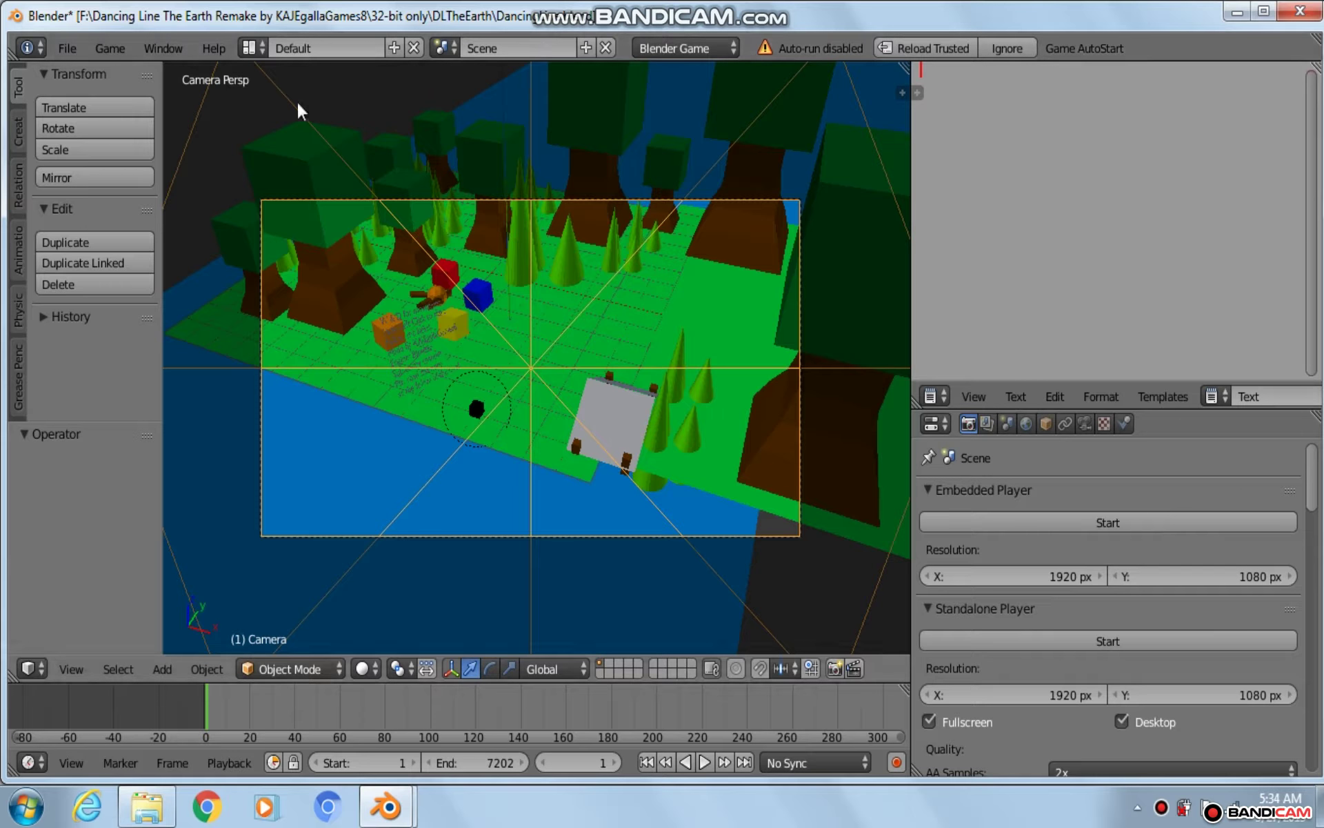
scroll(1123, 676, "down", 6)
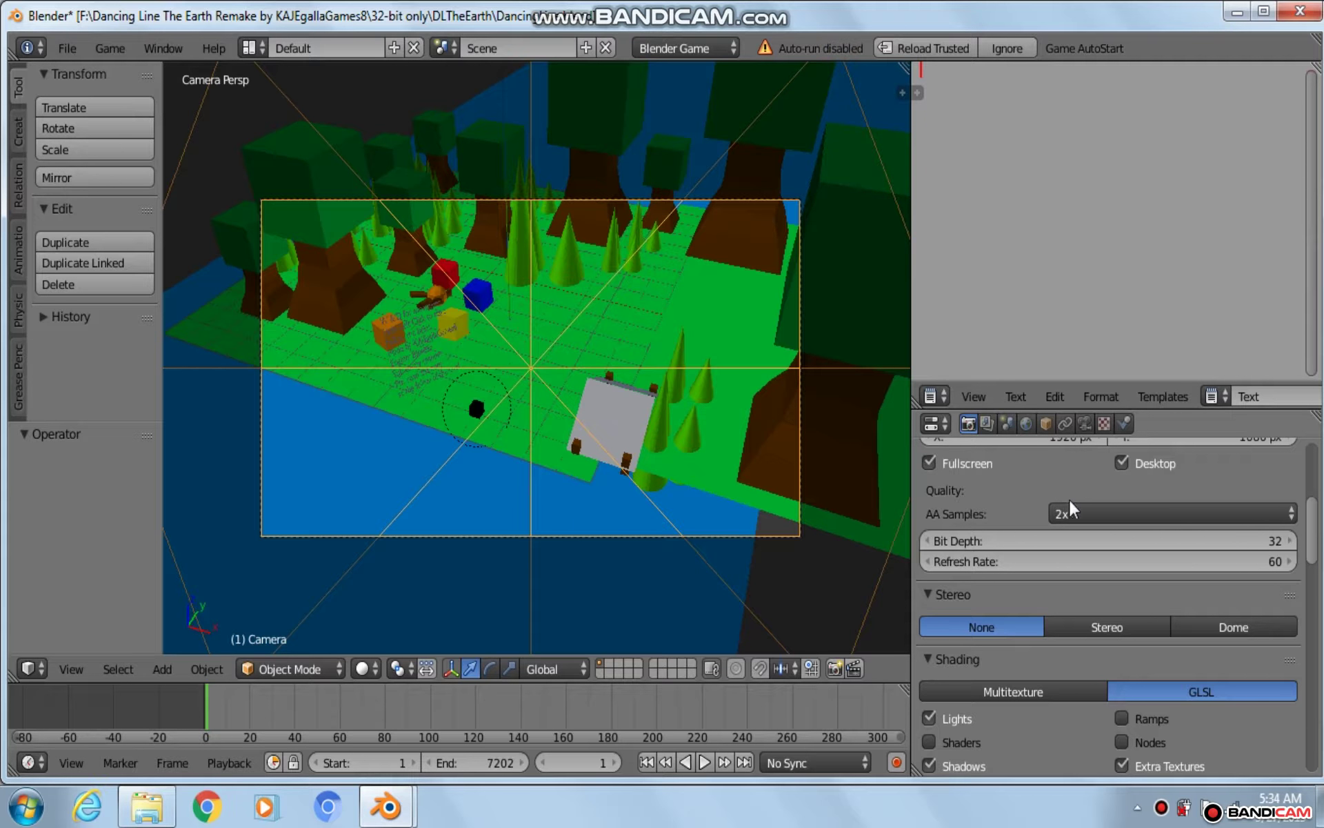
left_click(1071, 510)
left_click(1085, 423)
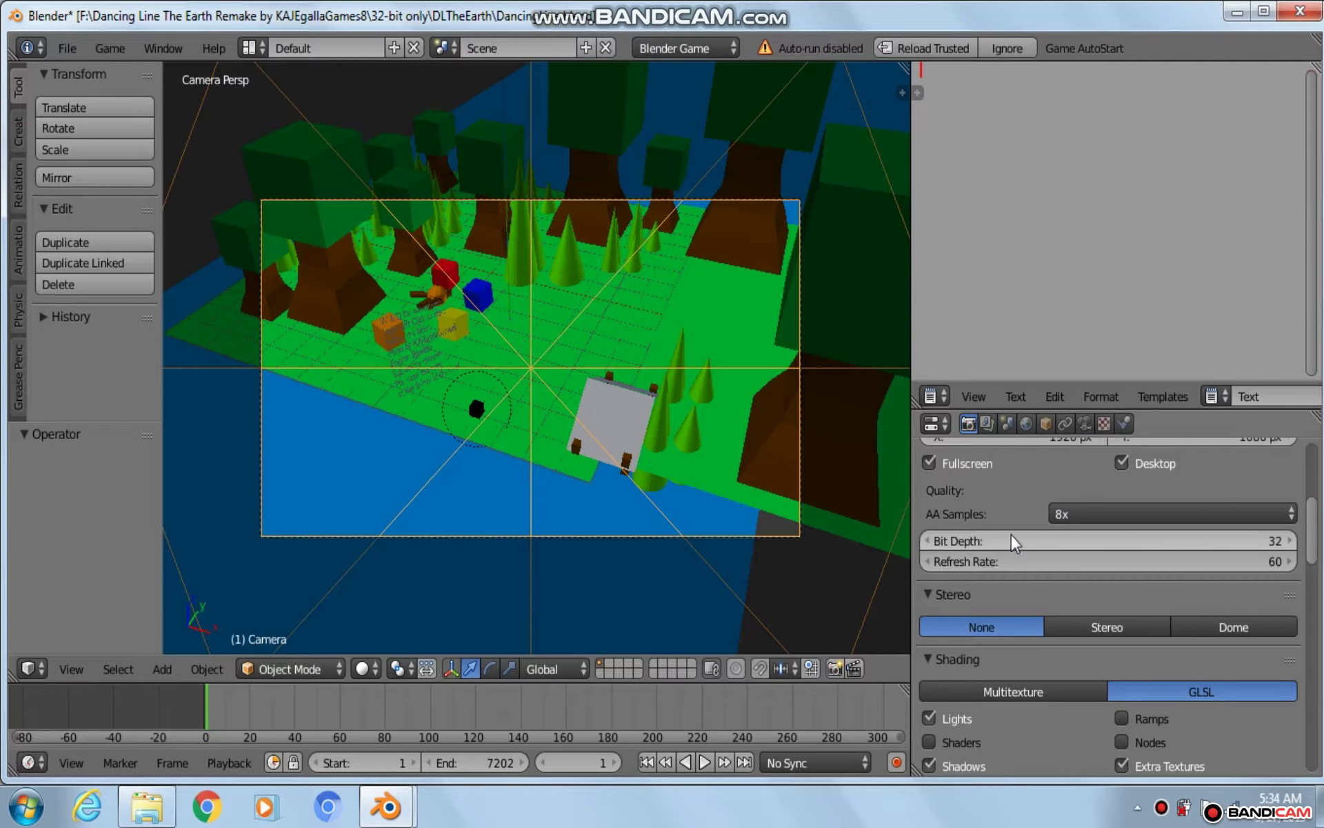
Switch to the MENU scene and set its standalone player's AA Samples to 8x.
scroll(1014, 541, "up", 6)
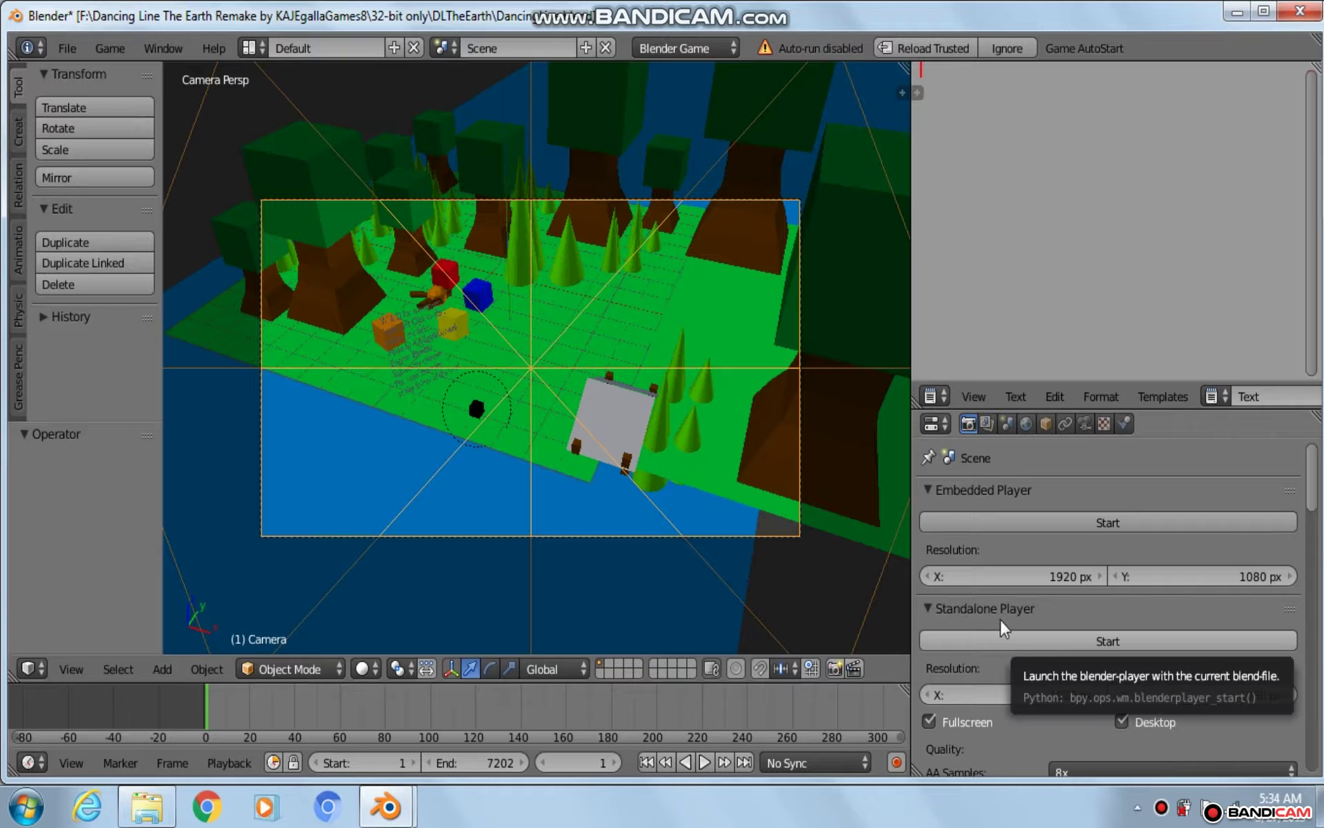
left_click(443, 47)
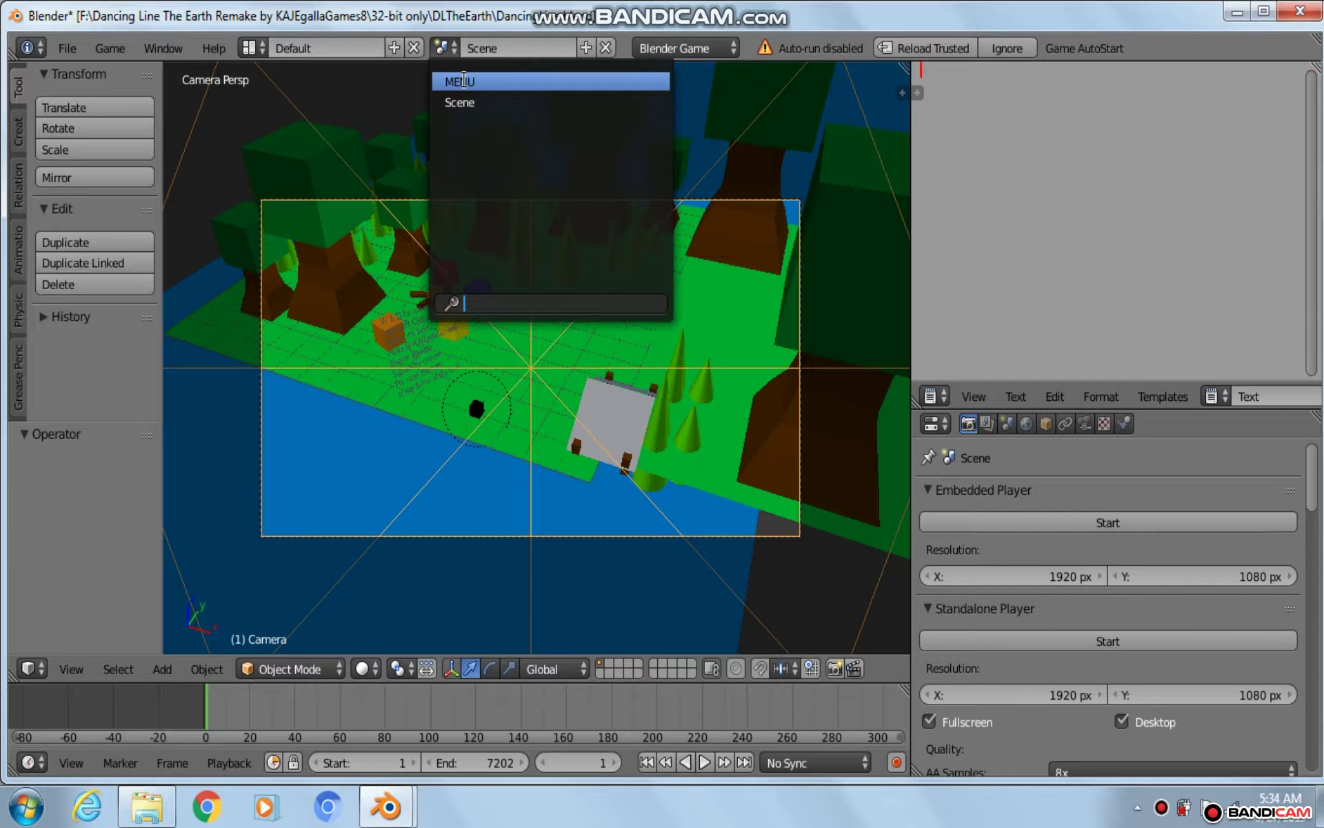
left_click(463, 81)
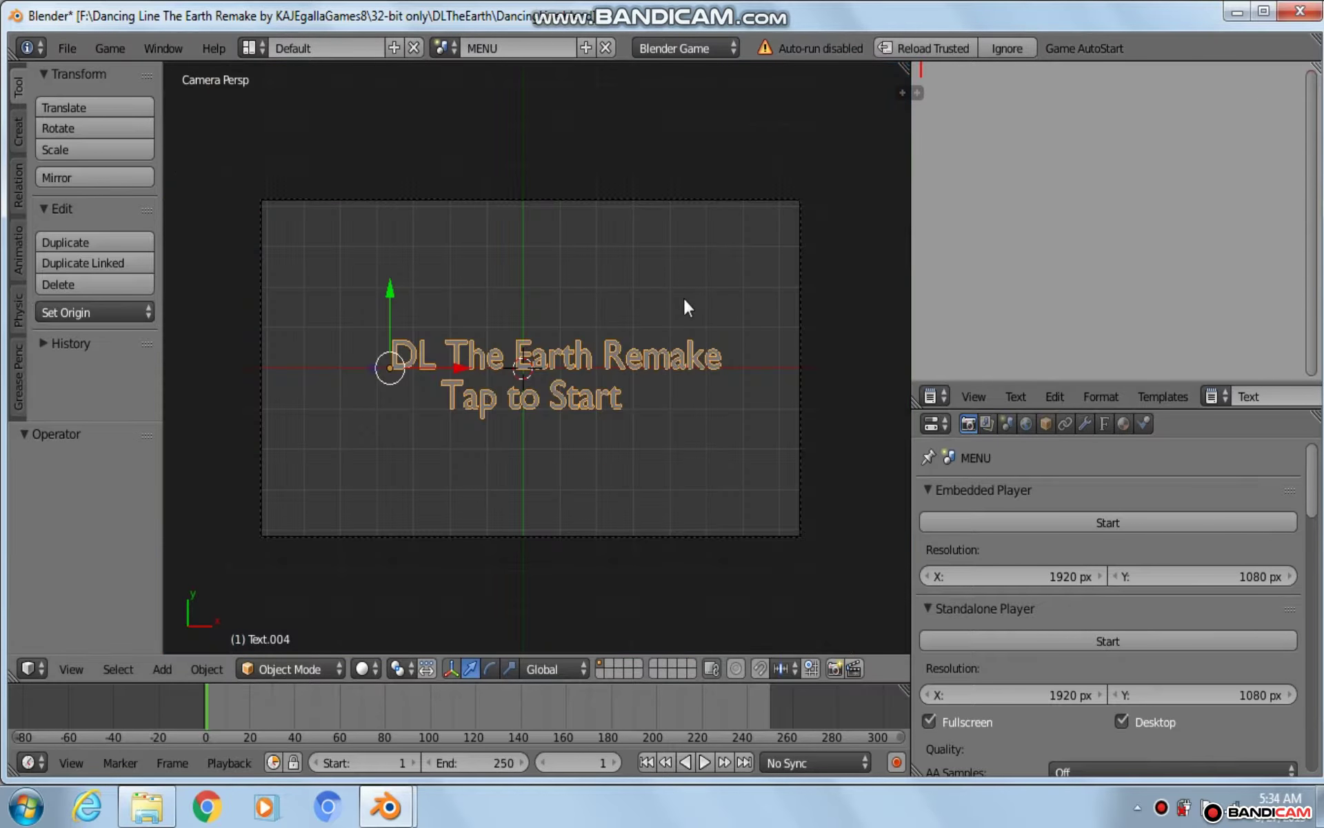
left_click(1077, 767)
left_click(1078, 680)
Set the MENU scene's Animation Frame Rate to 60 in the display settings.
scroll(979, 626, "down", 3)
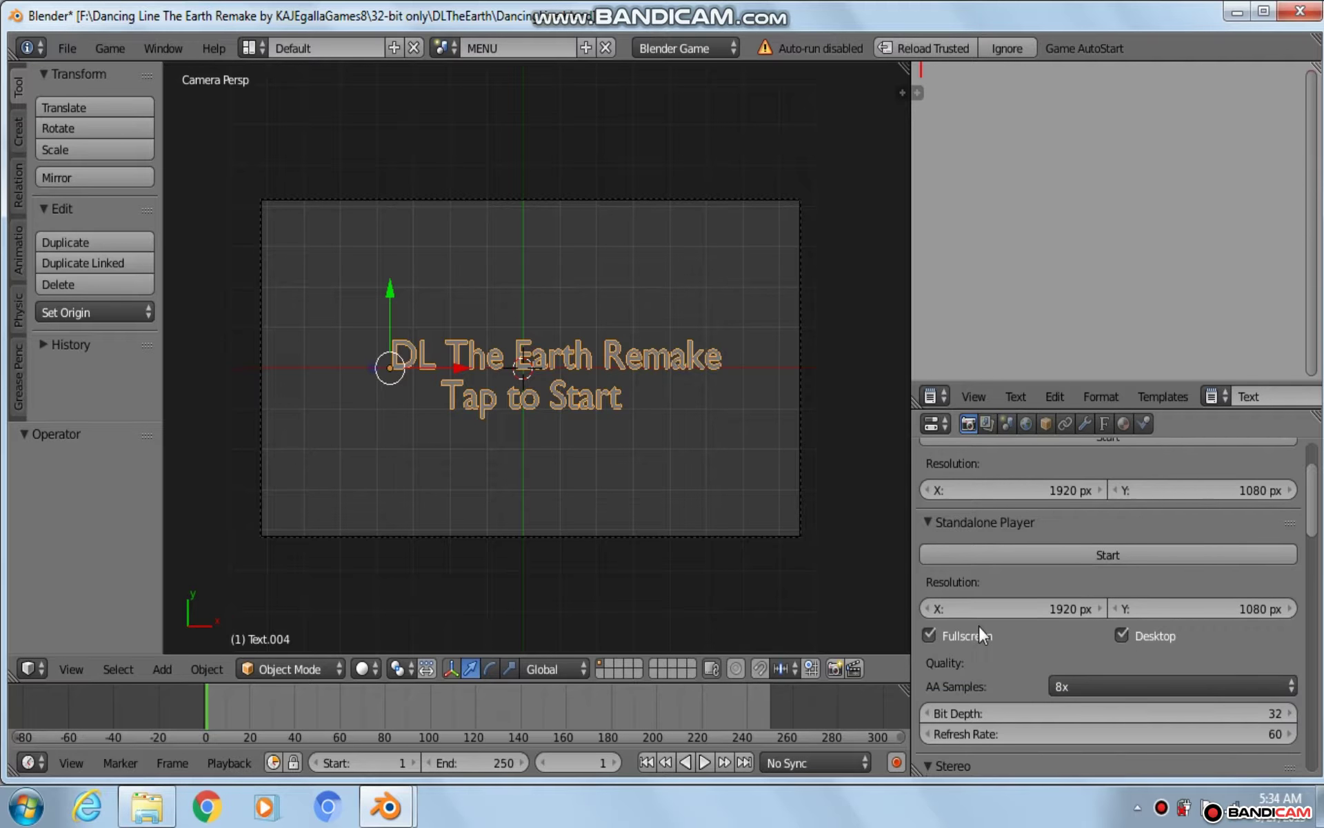
scroll(1000, 621, "down", 5)
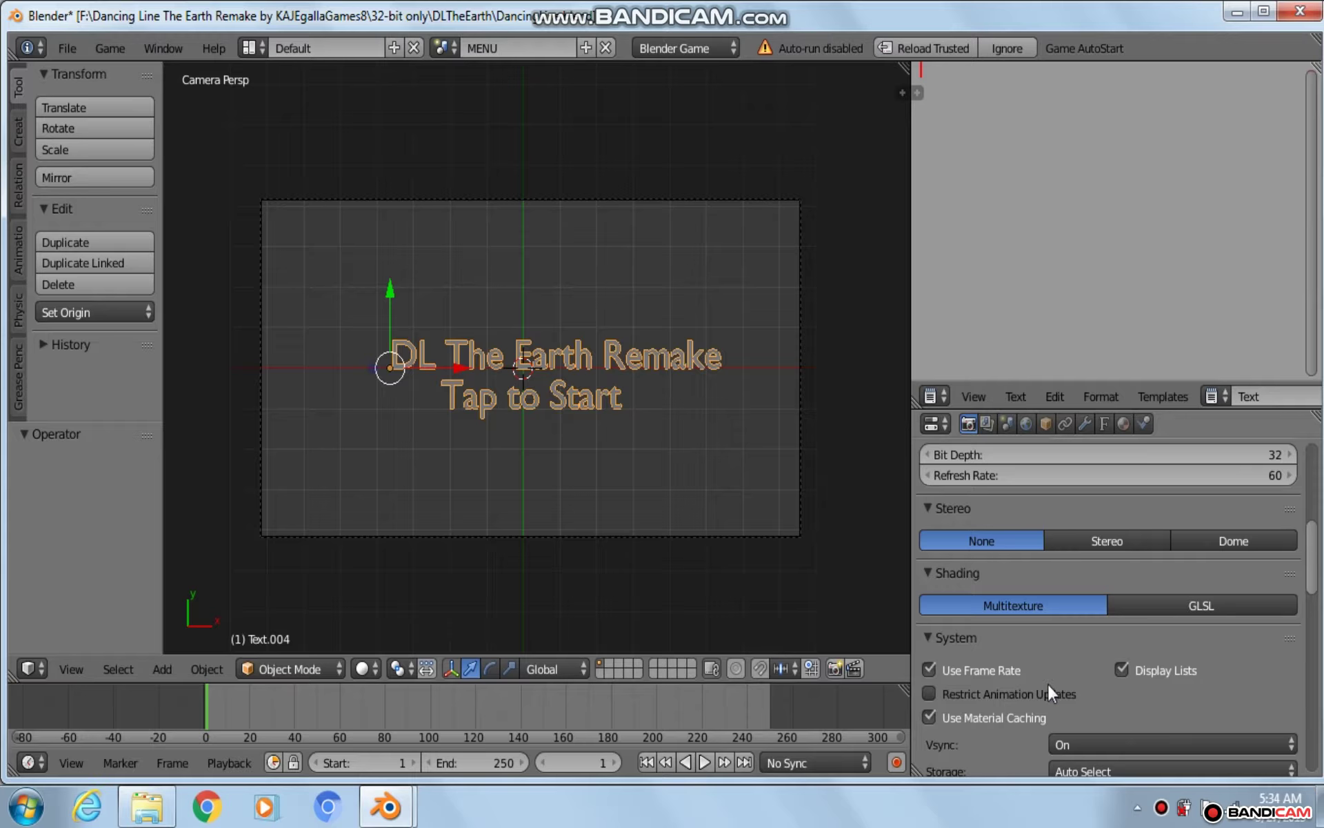
scroll(1047, 705, "down", 5)
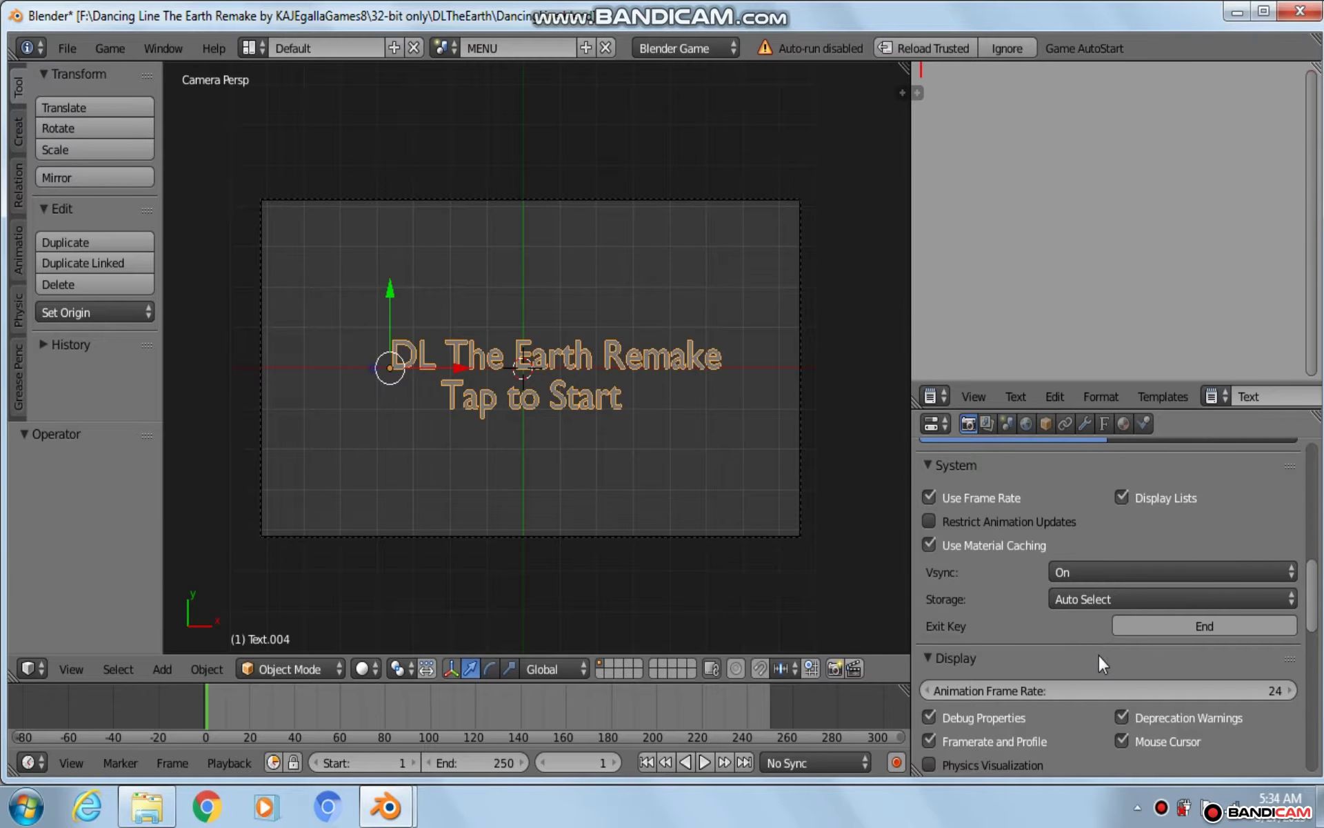
scroll(1100, 658, "down", 4)
left_click(1184, 562)
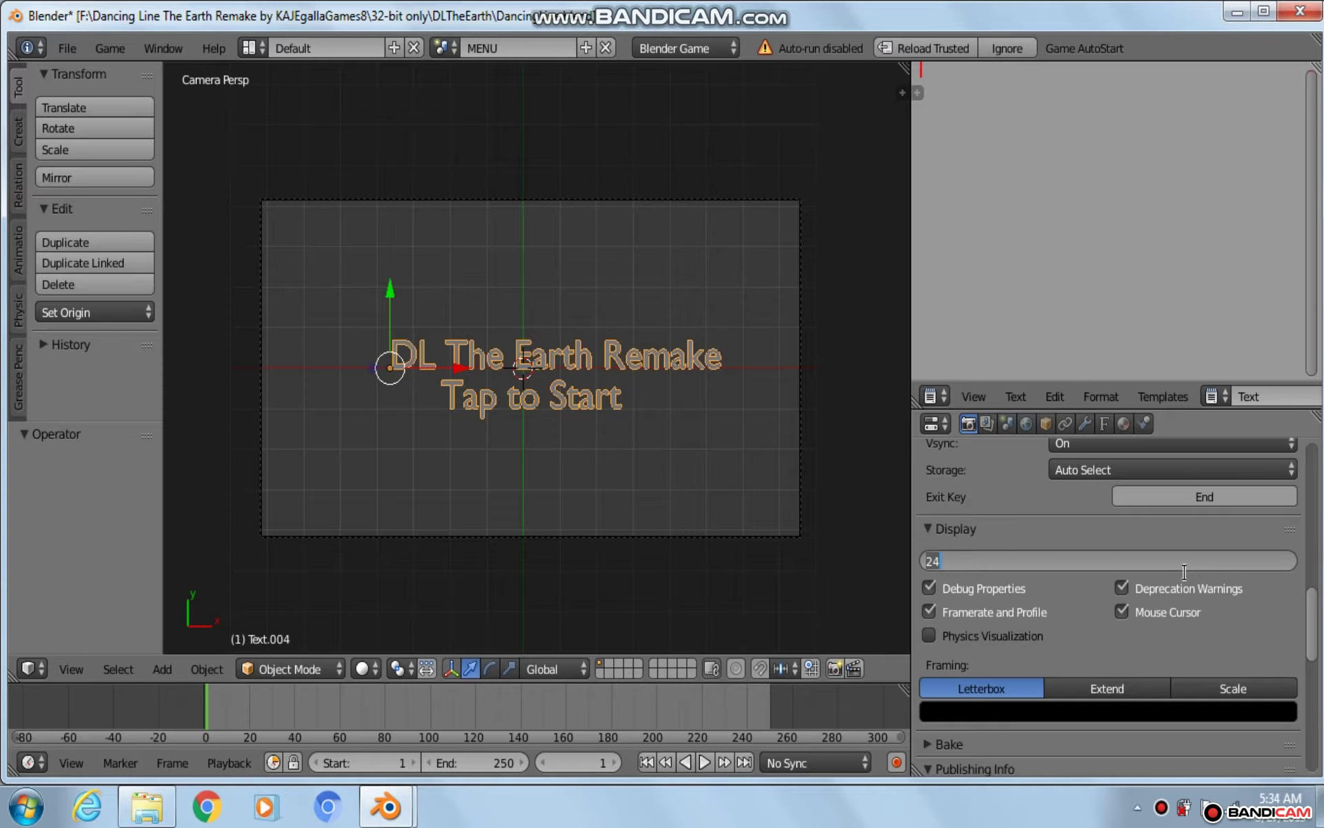
type("60")
key("Return")
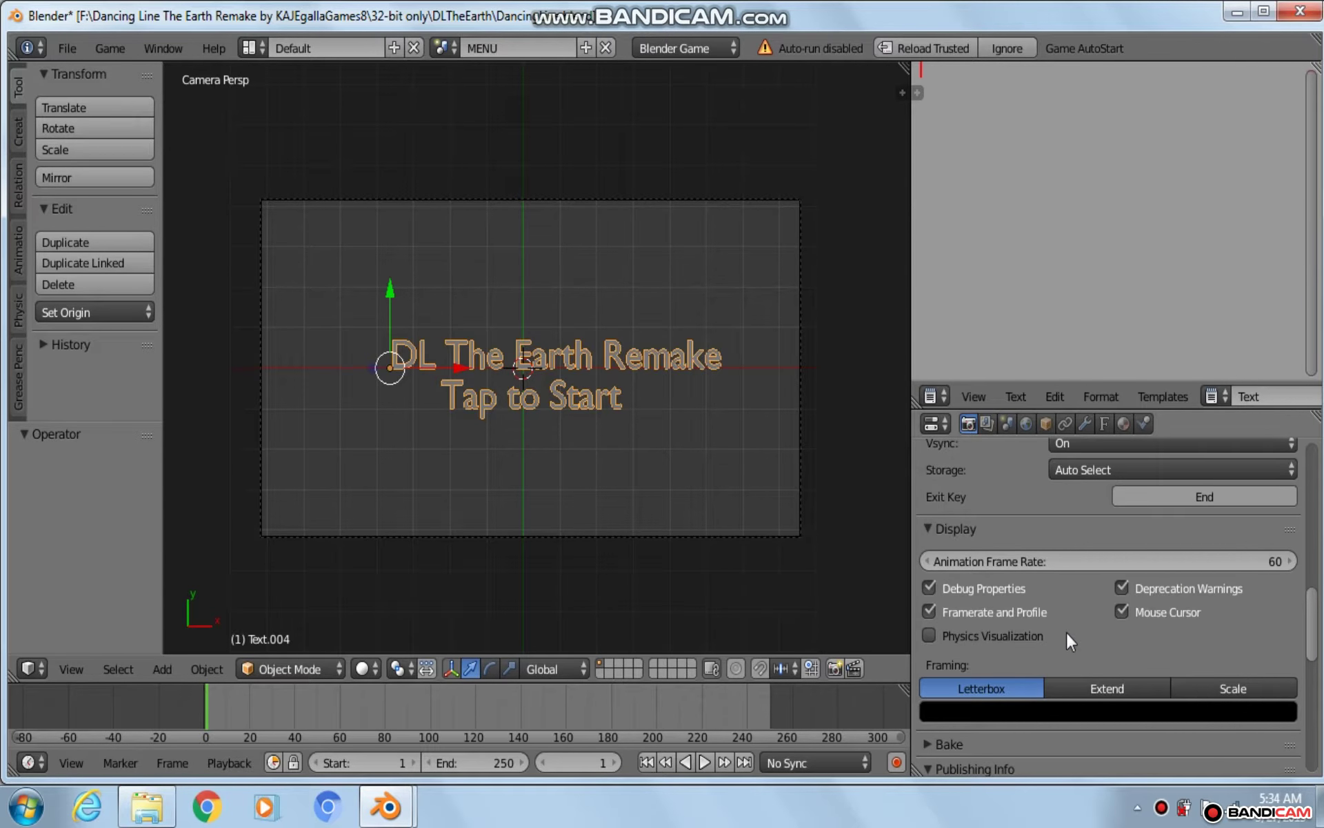
Launch the standalone player from the MENU scene and begin the game from its "Tap to Start" title screen.
scroll(1088, 642, "down", 10)
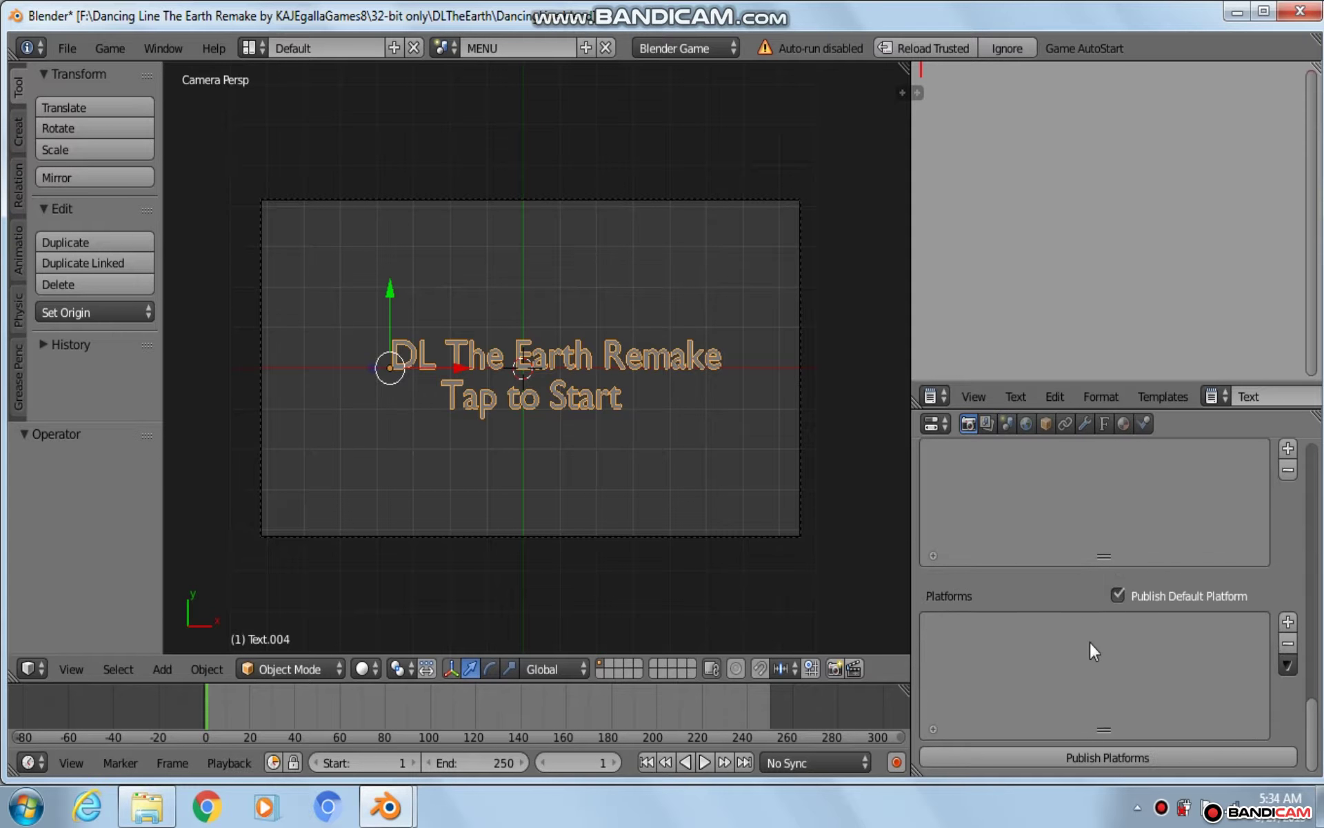
scroll(1097, 498, "up", 6)
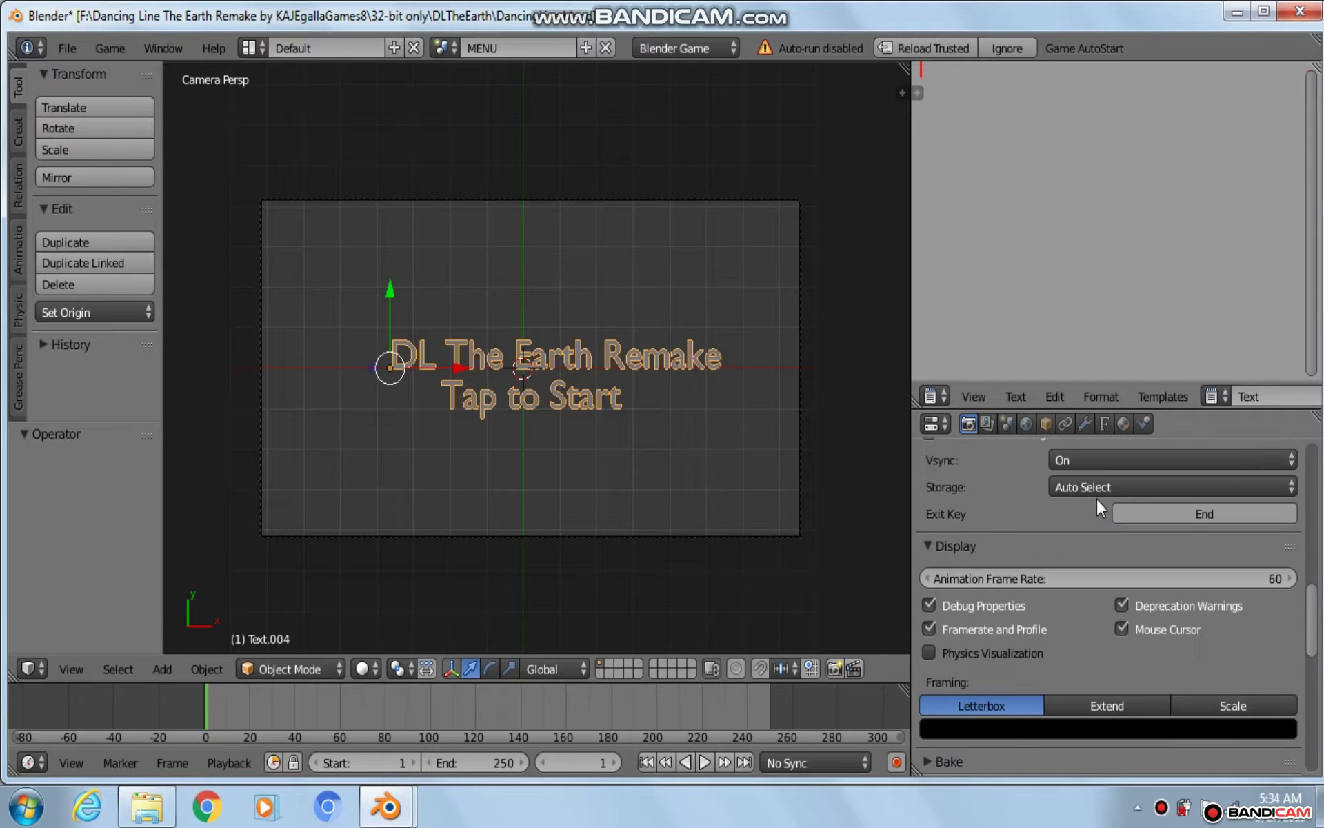
scroll(1097, 498, "up", 5)
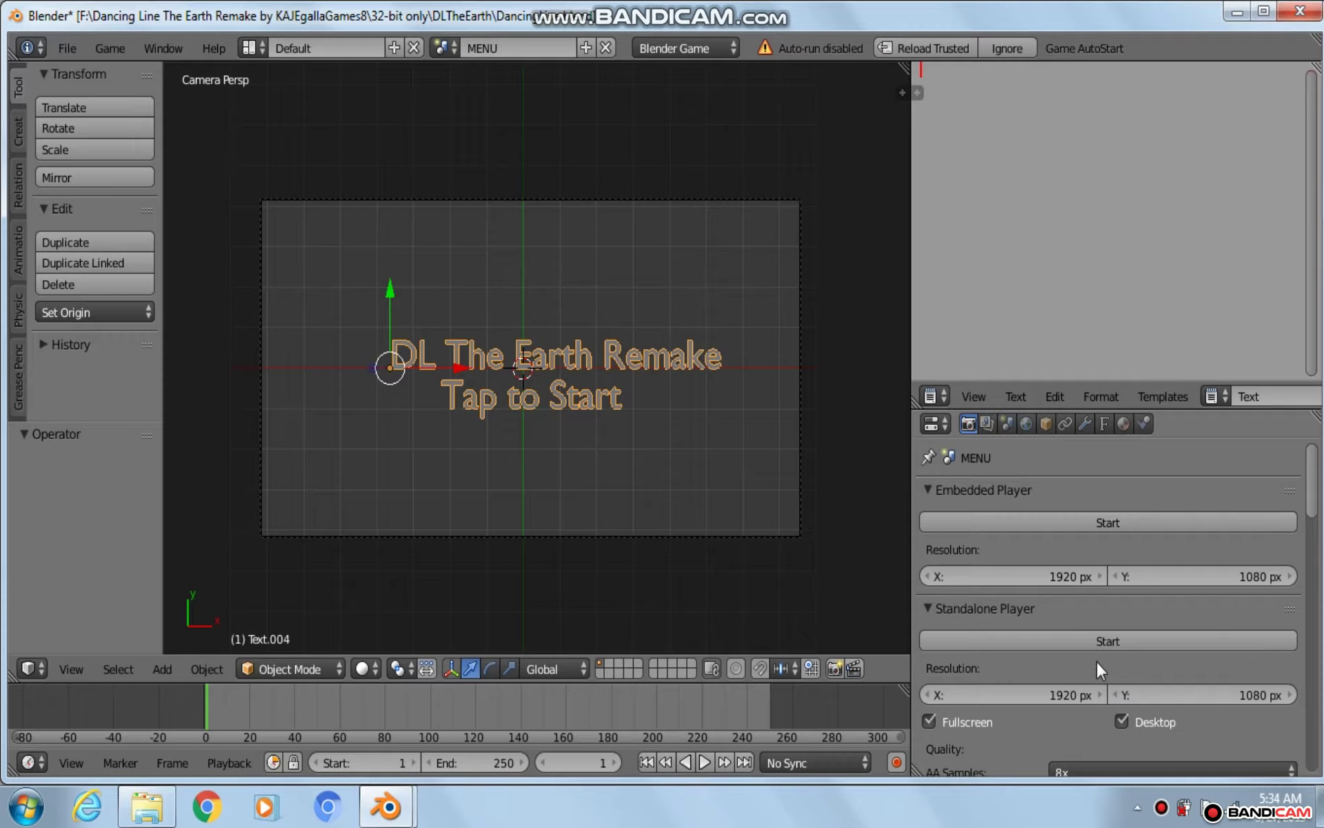
left_click(1087, 638)
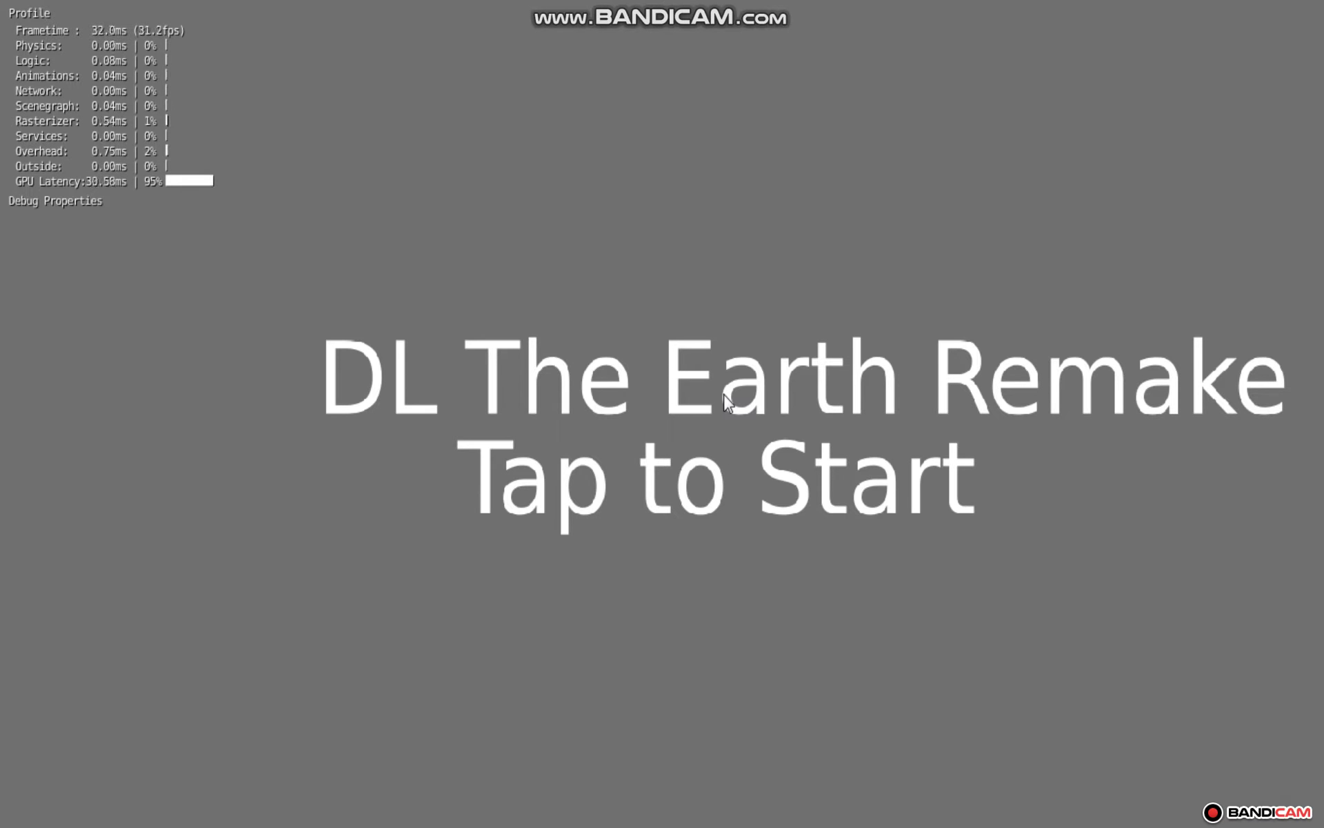
left_click(724, 396)
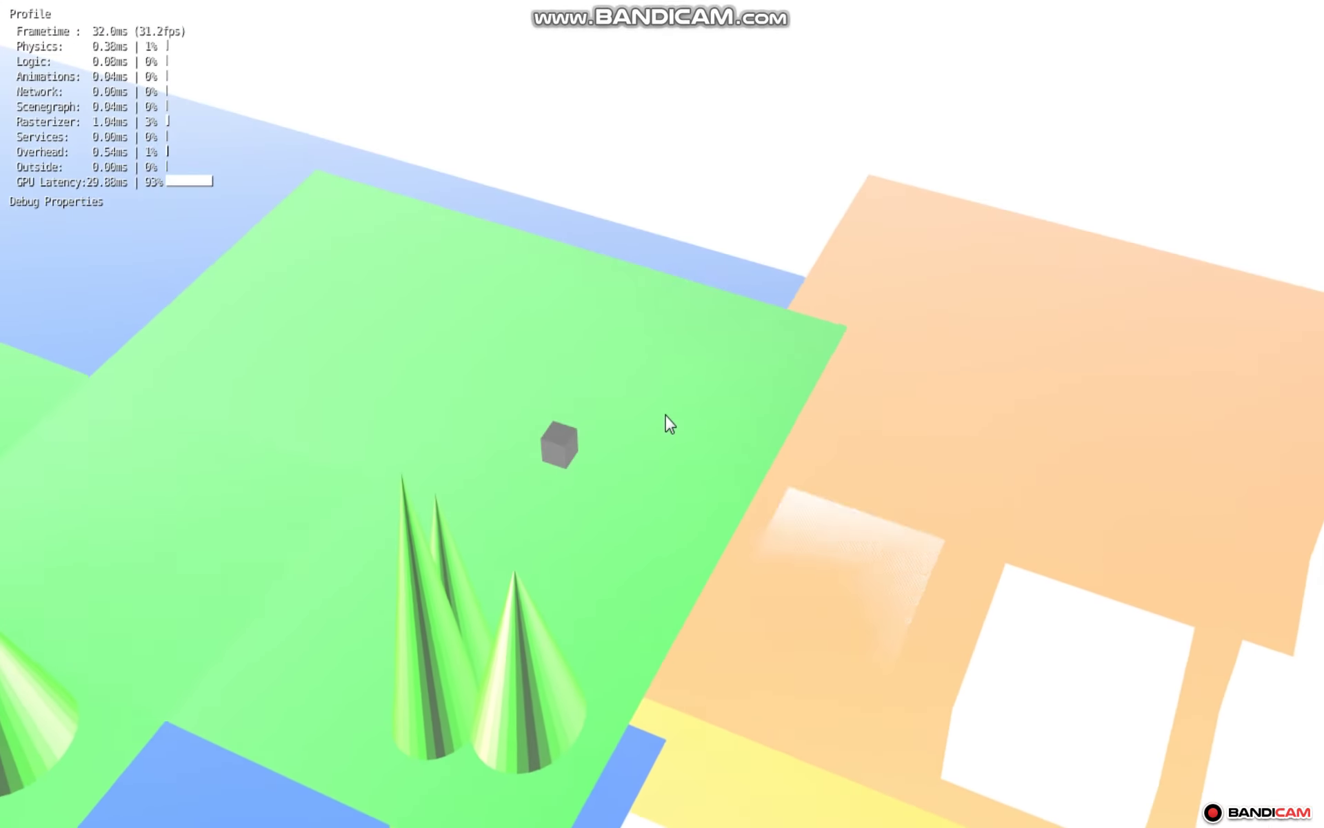
Steer the cube from the green ground across the orange platforms, past the white blocks, to the 50% marker.
key("d")
key("w")
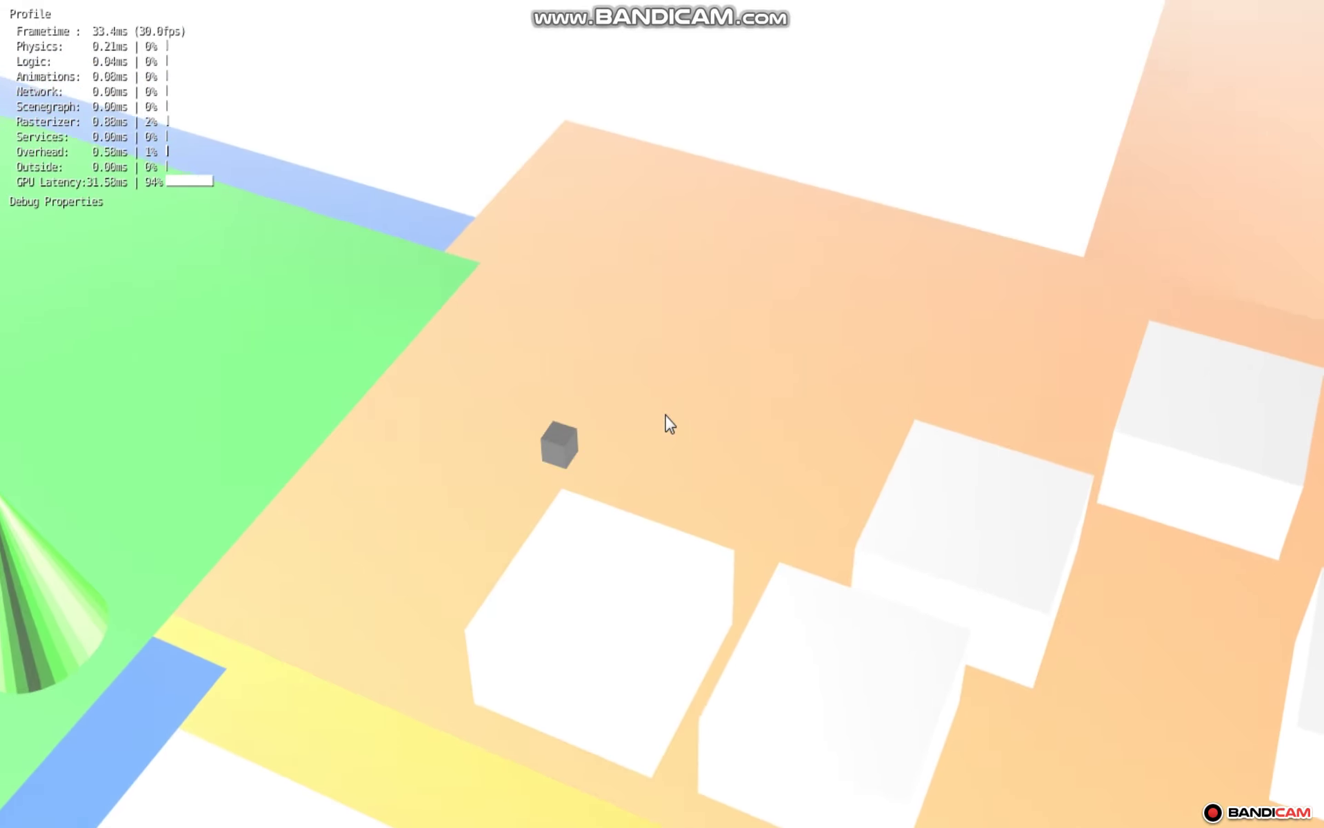
key("d")
key("w")
key("d")
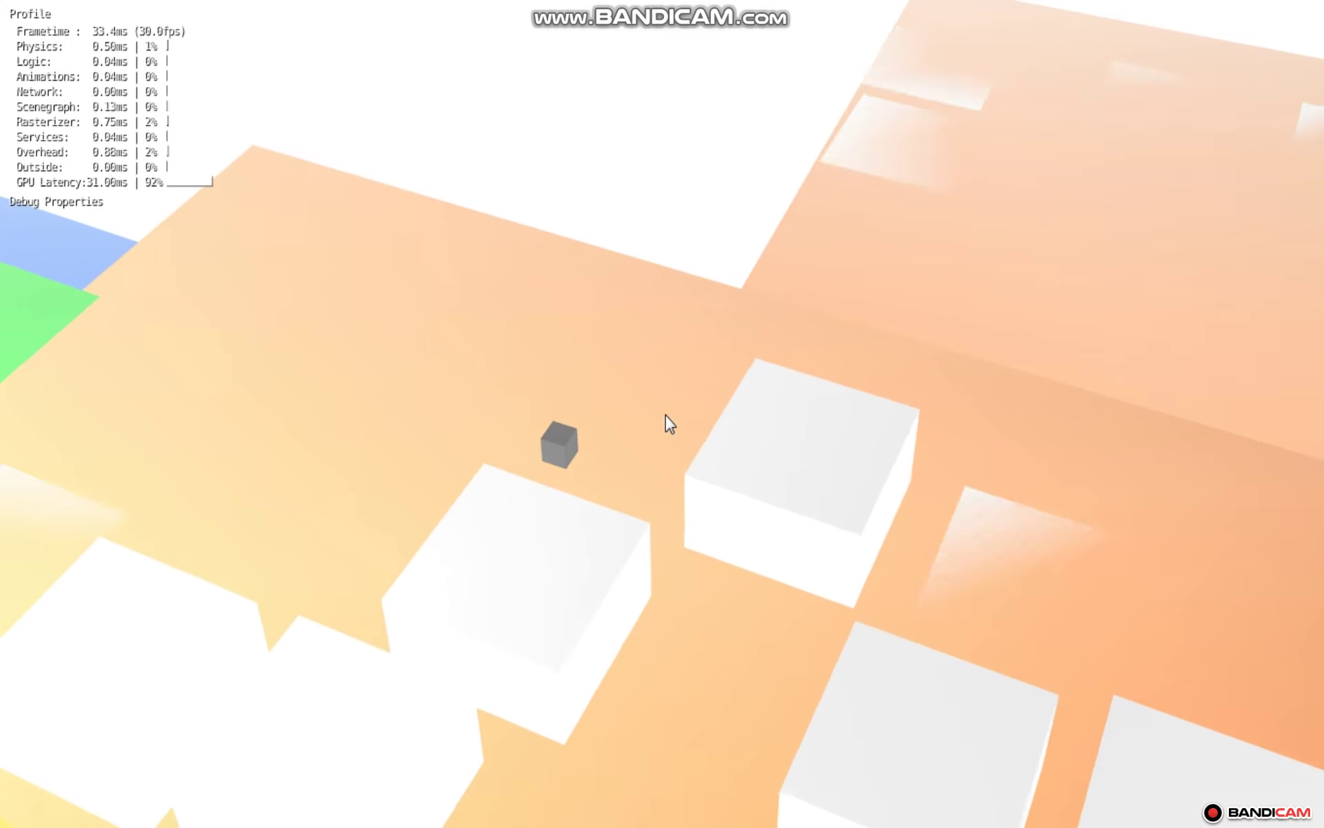
key("w")
key("d")
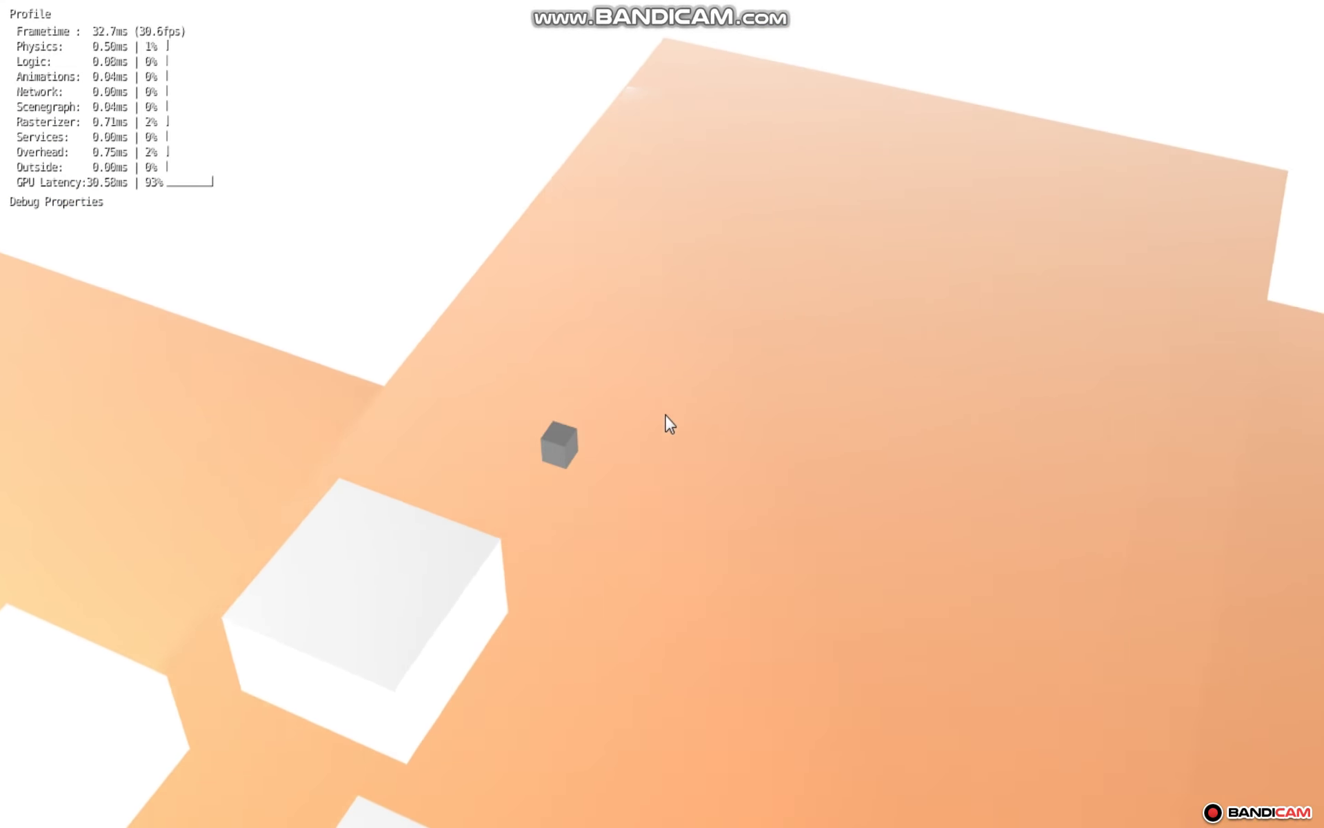
key("d")
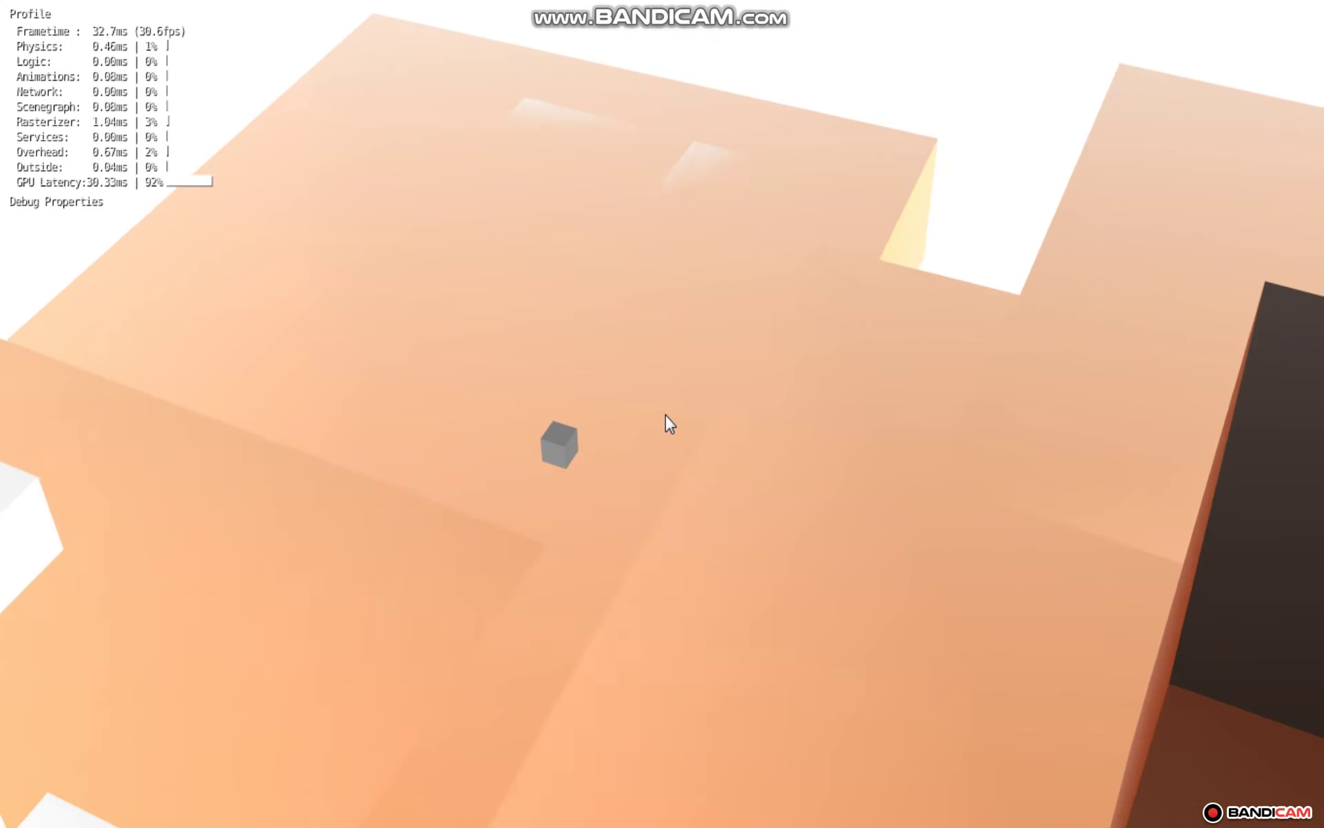
key("d")
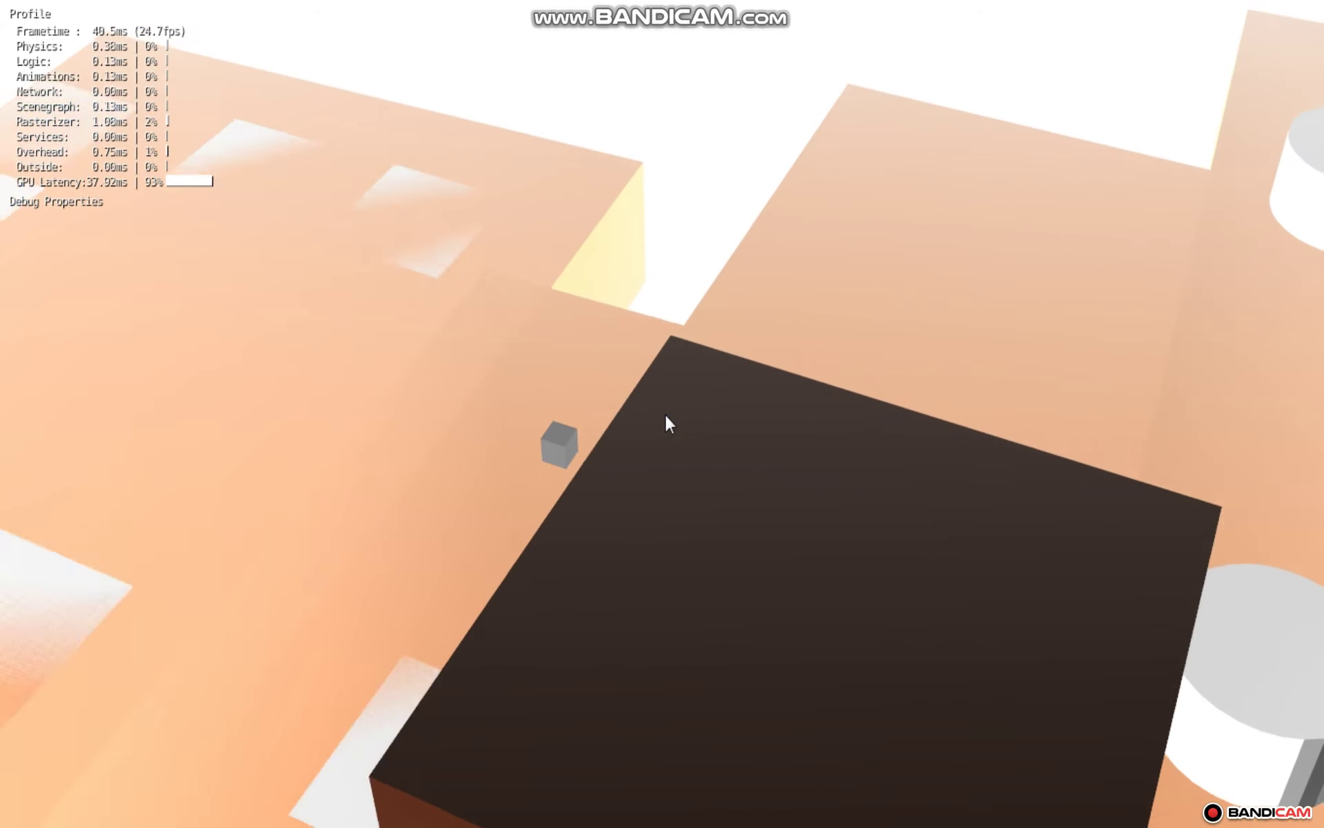
key("d")
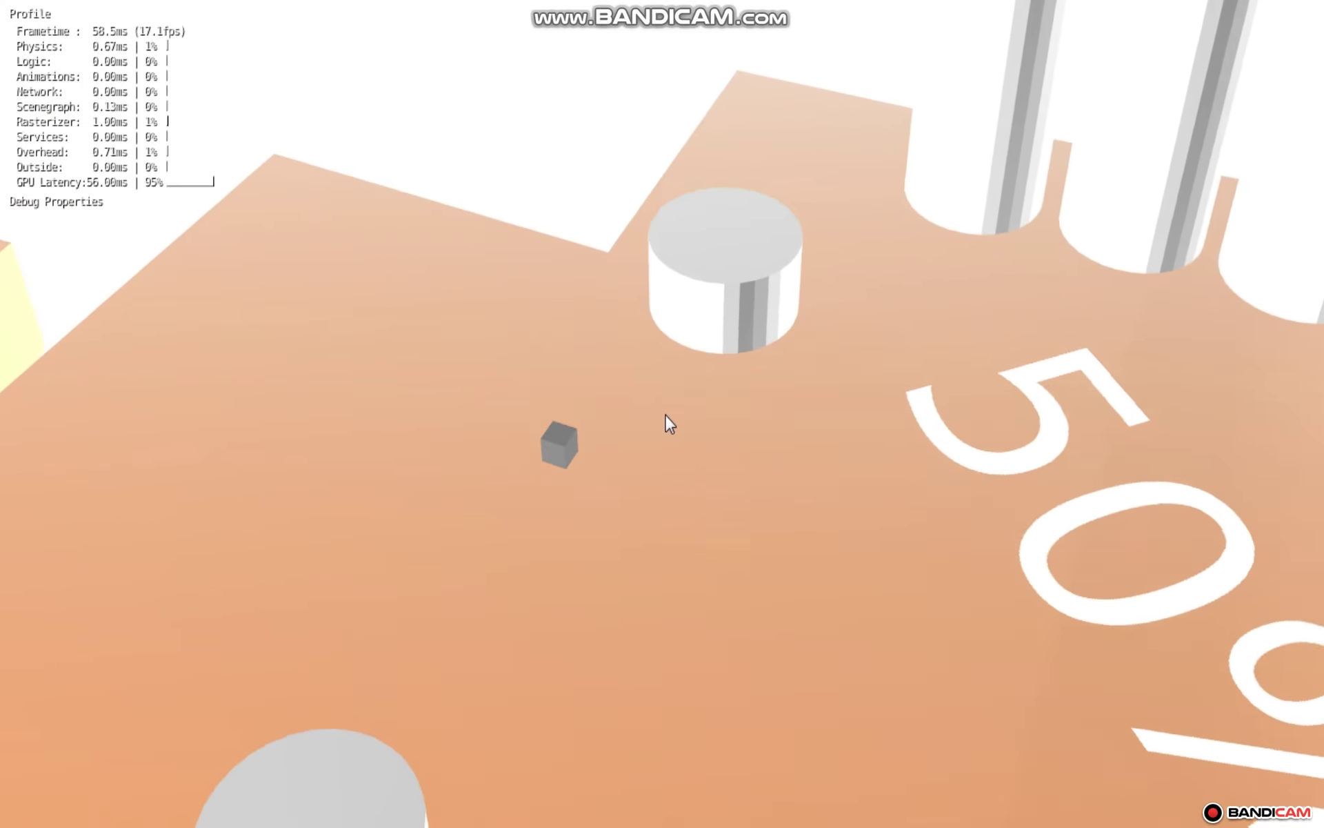
key("d")
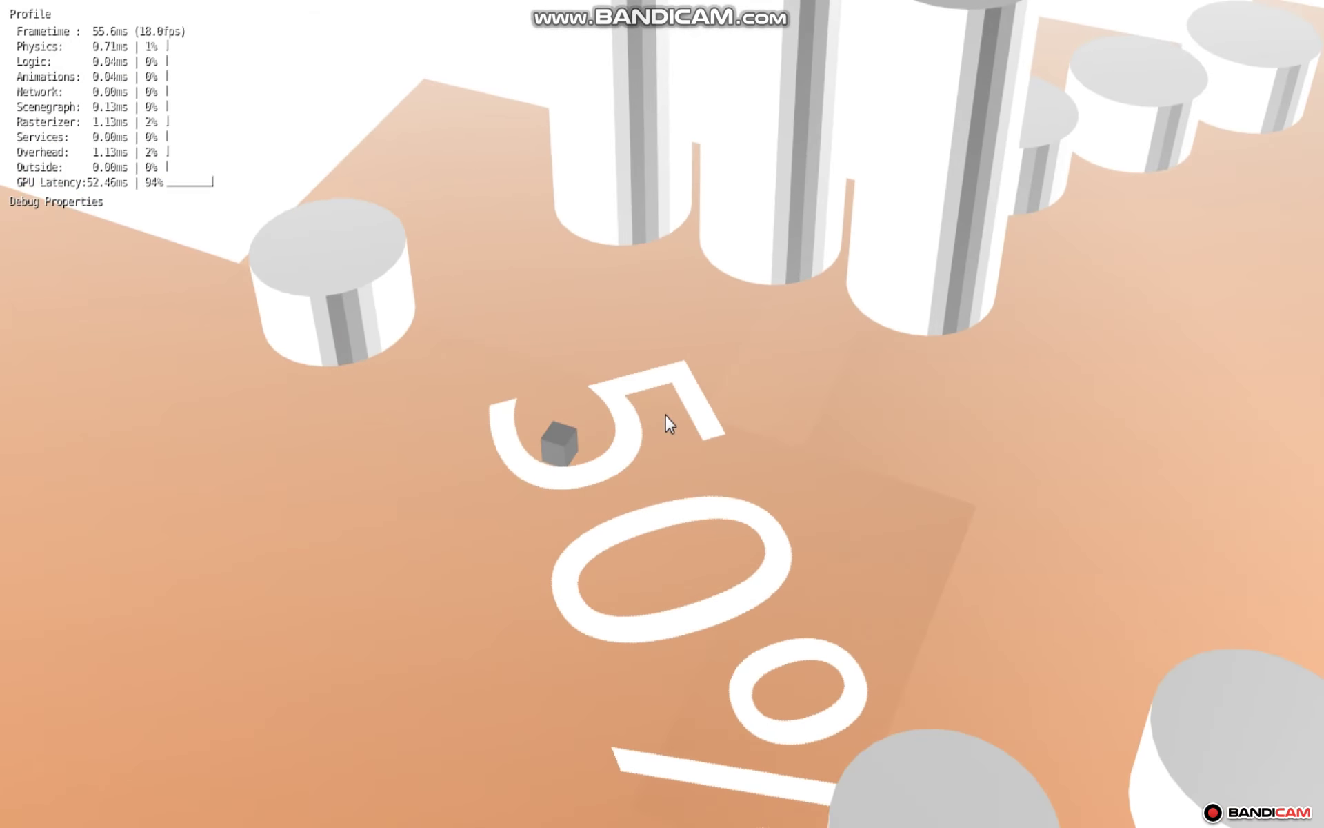
Steer the cube from the 50% marker between the rows of white cylinders and past the red block.
key("d")
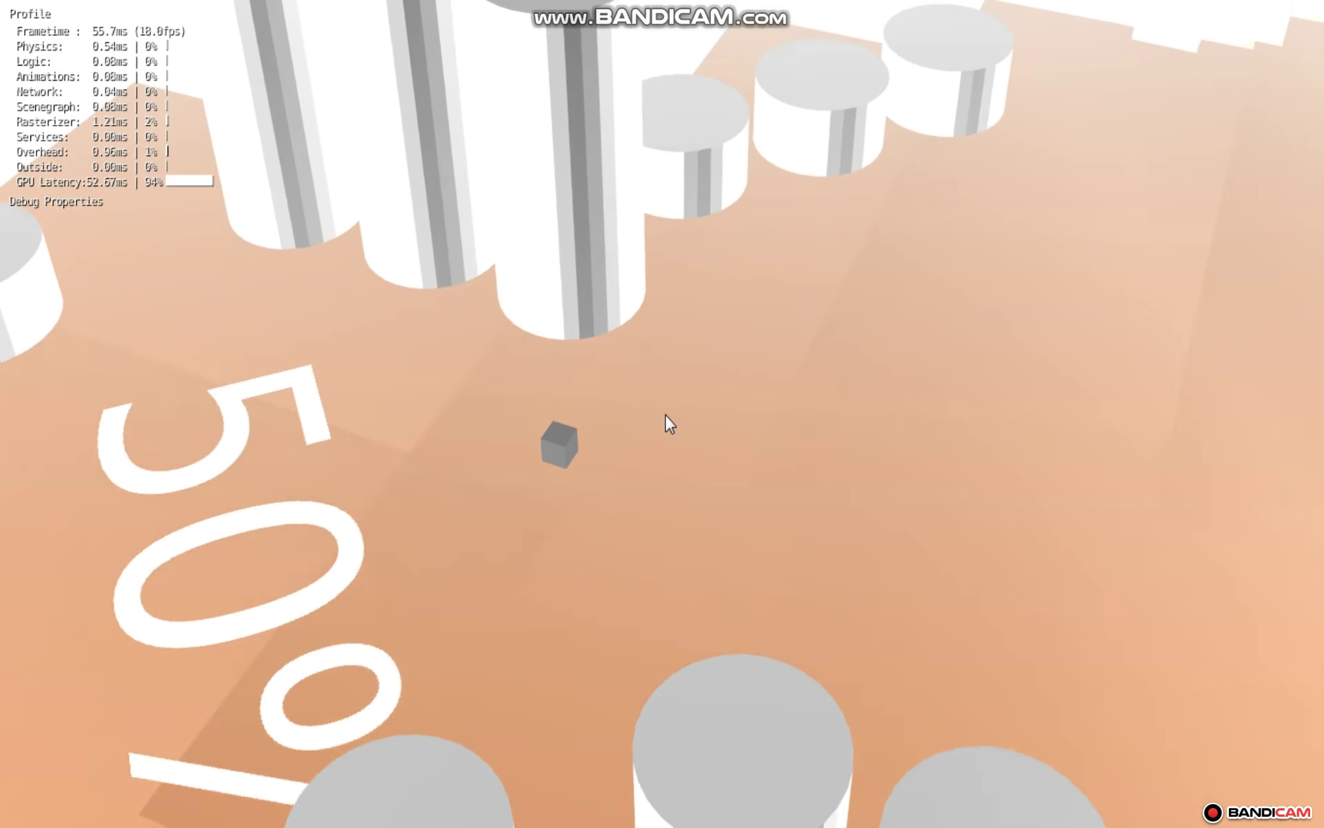
key("d")
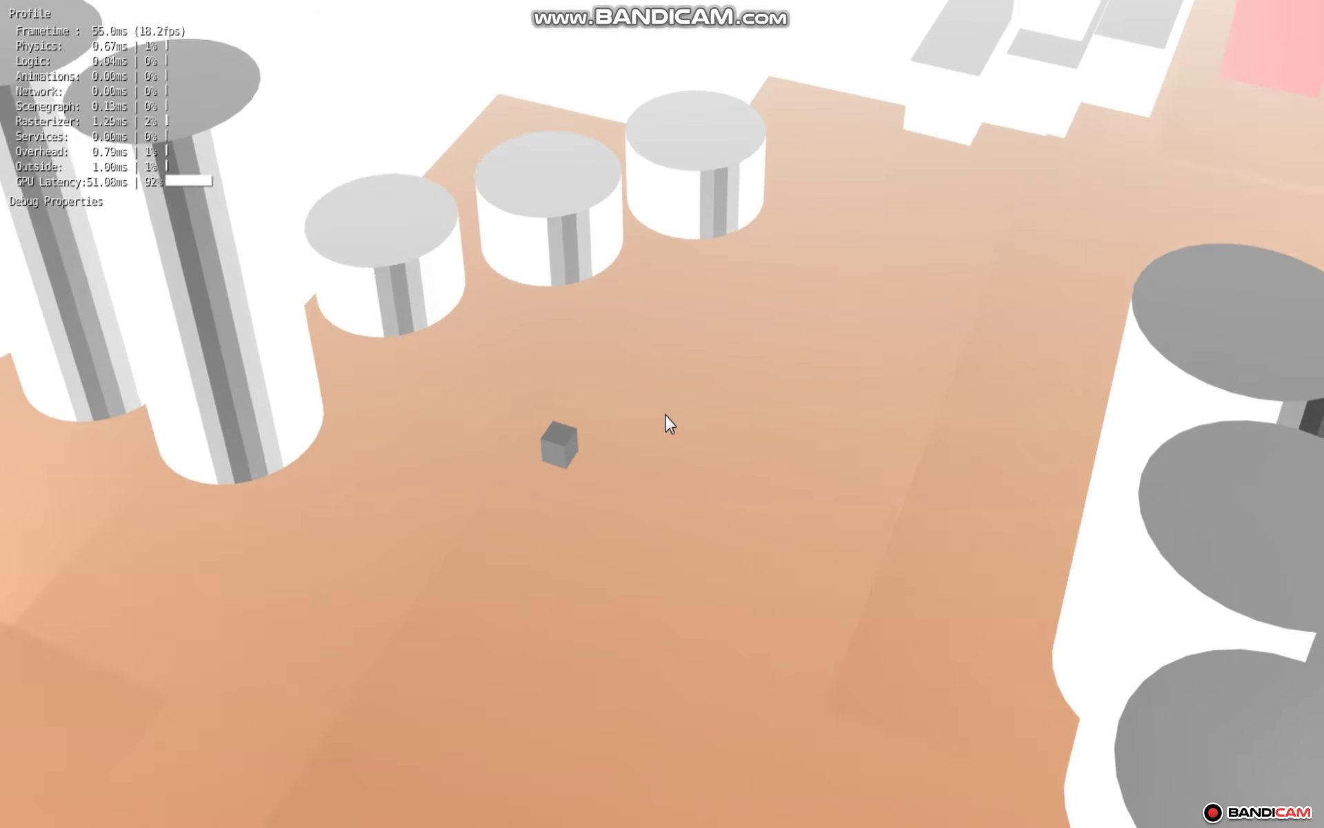
key("d")
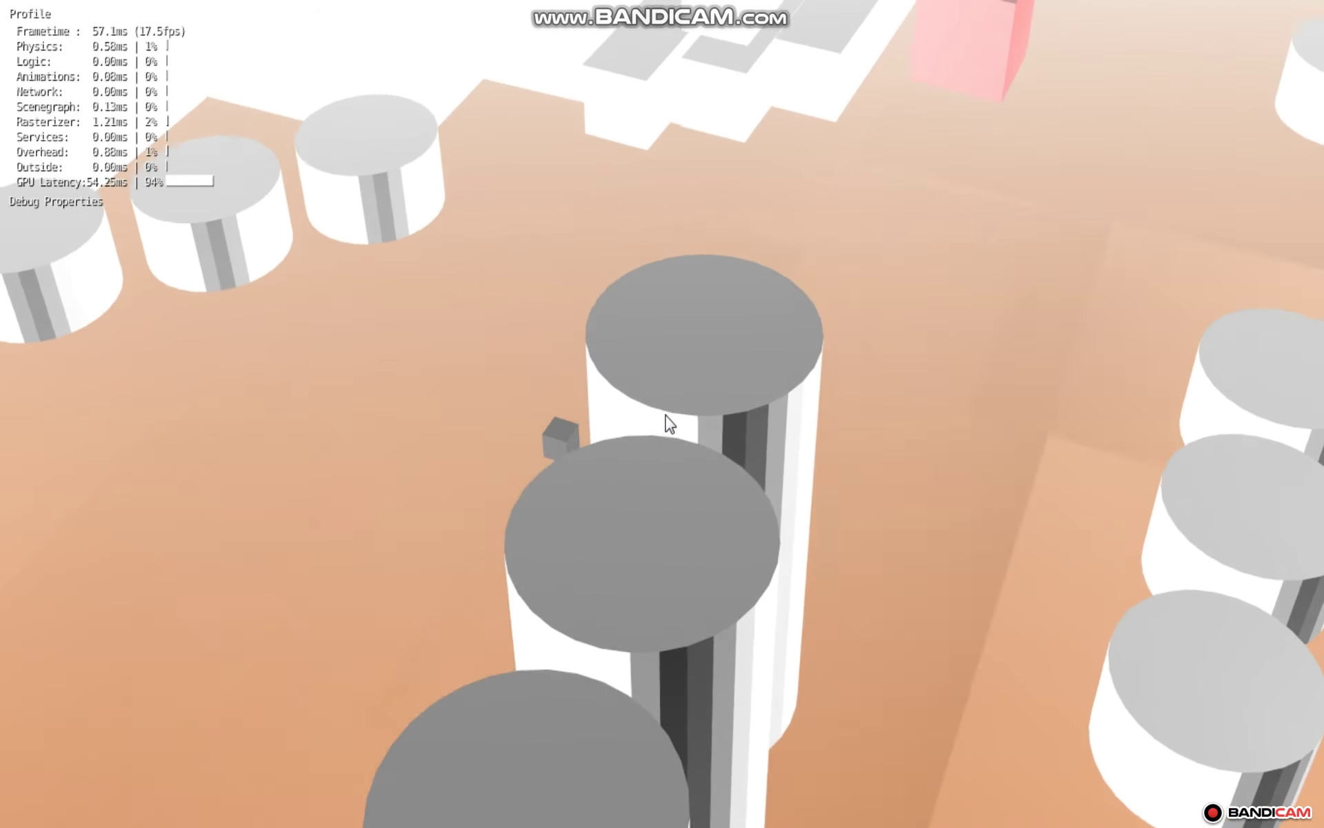
key("d")
key("w")
key("d")
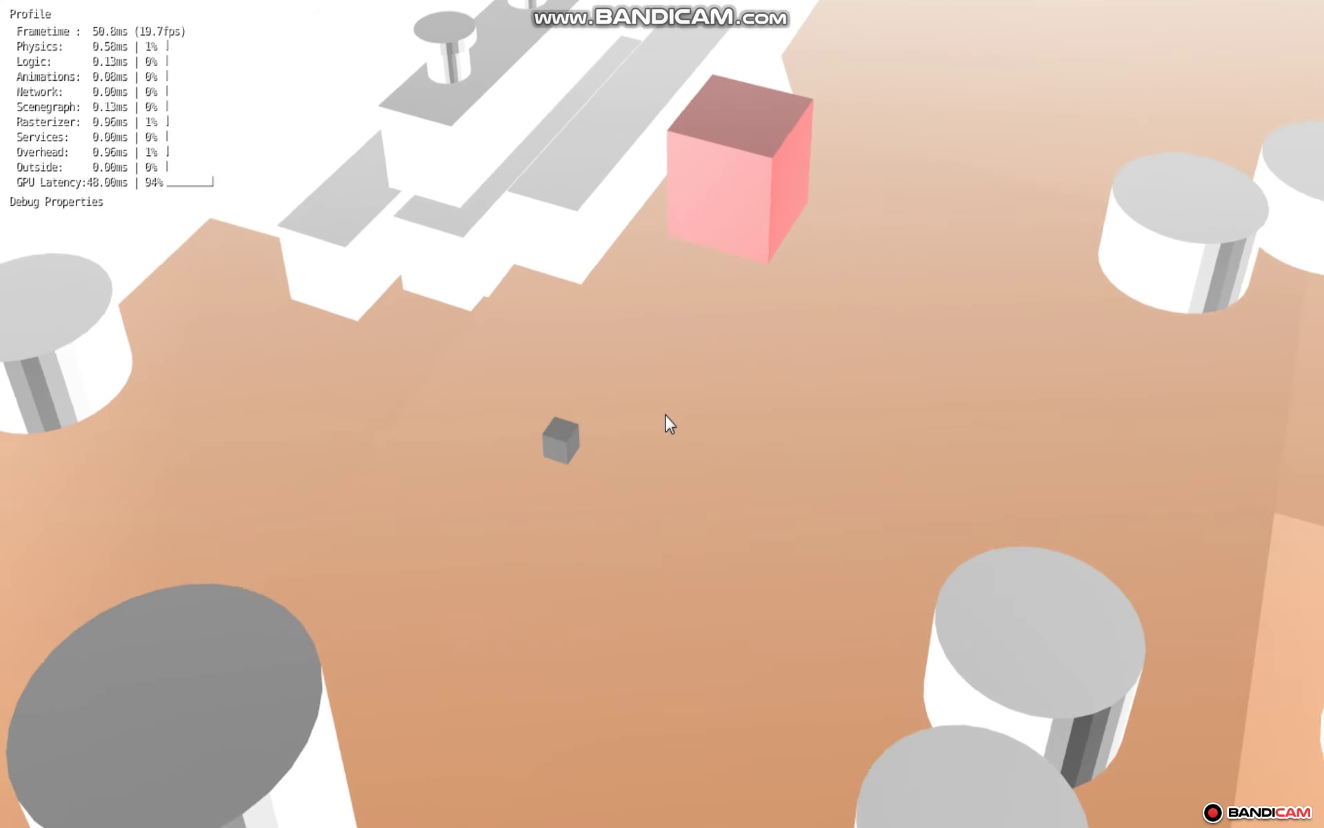
key("d")
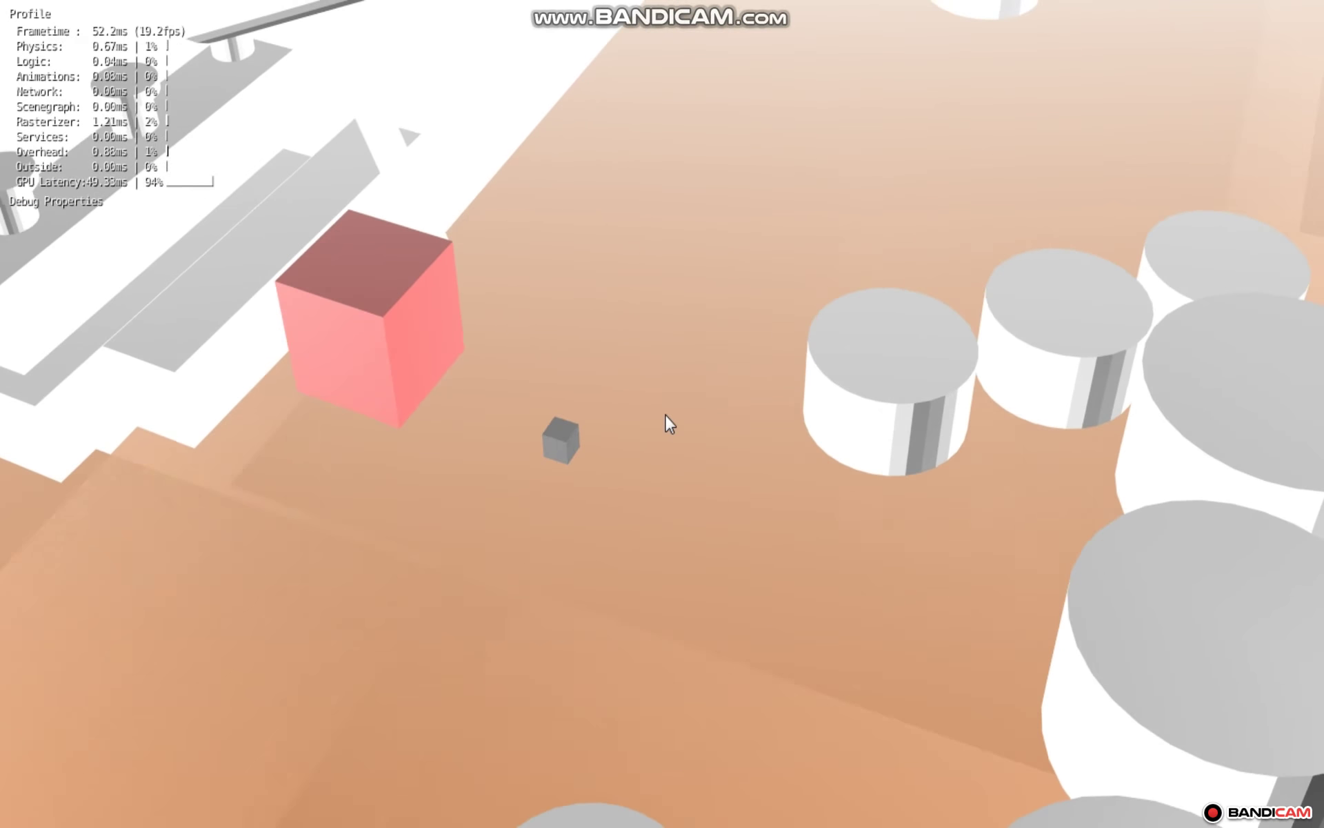
key("w")
key("d")
key("w")
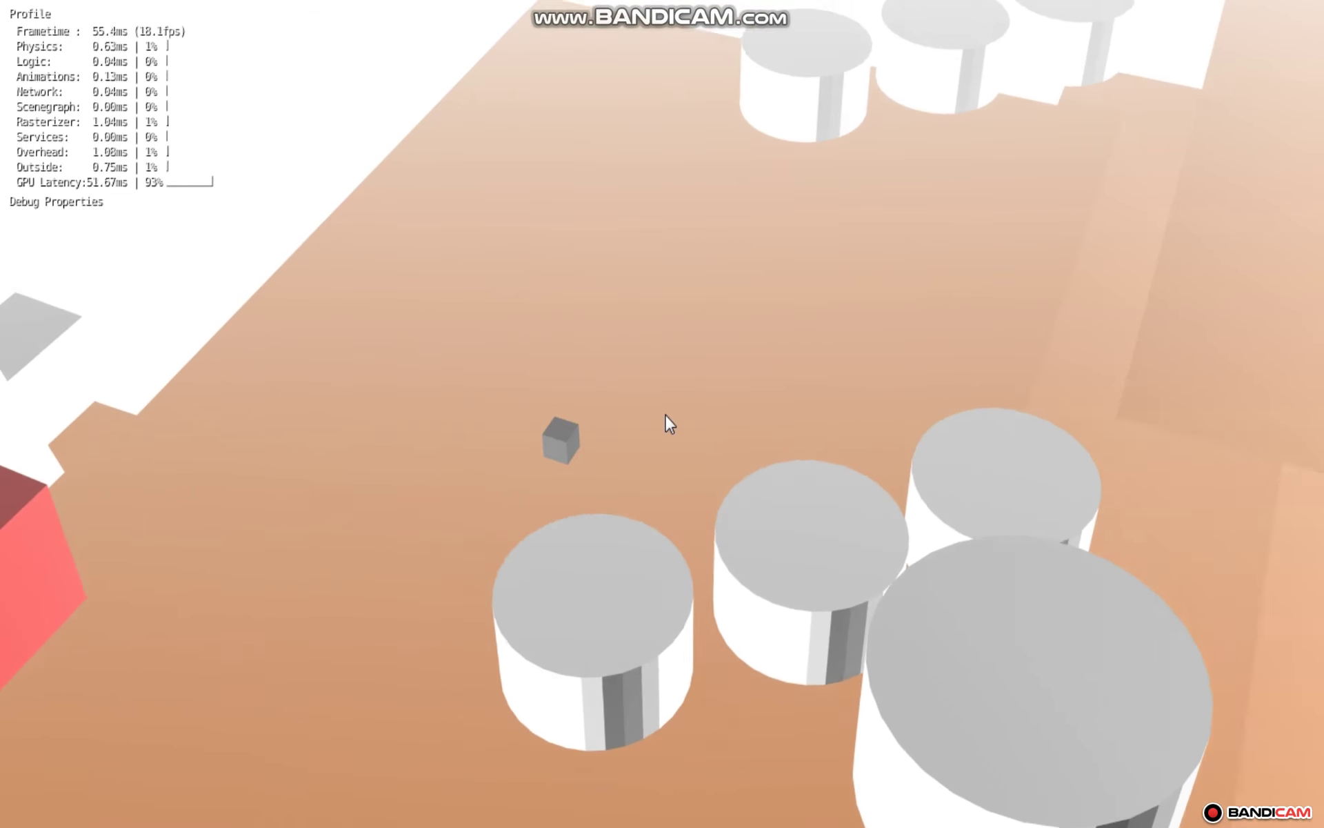
key("d")
key("w")
key("d")
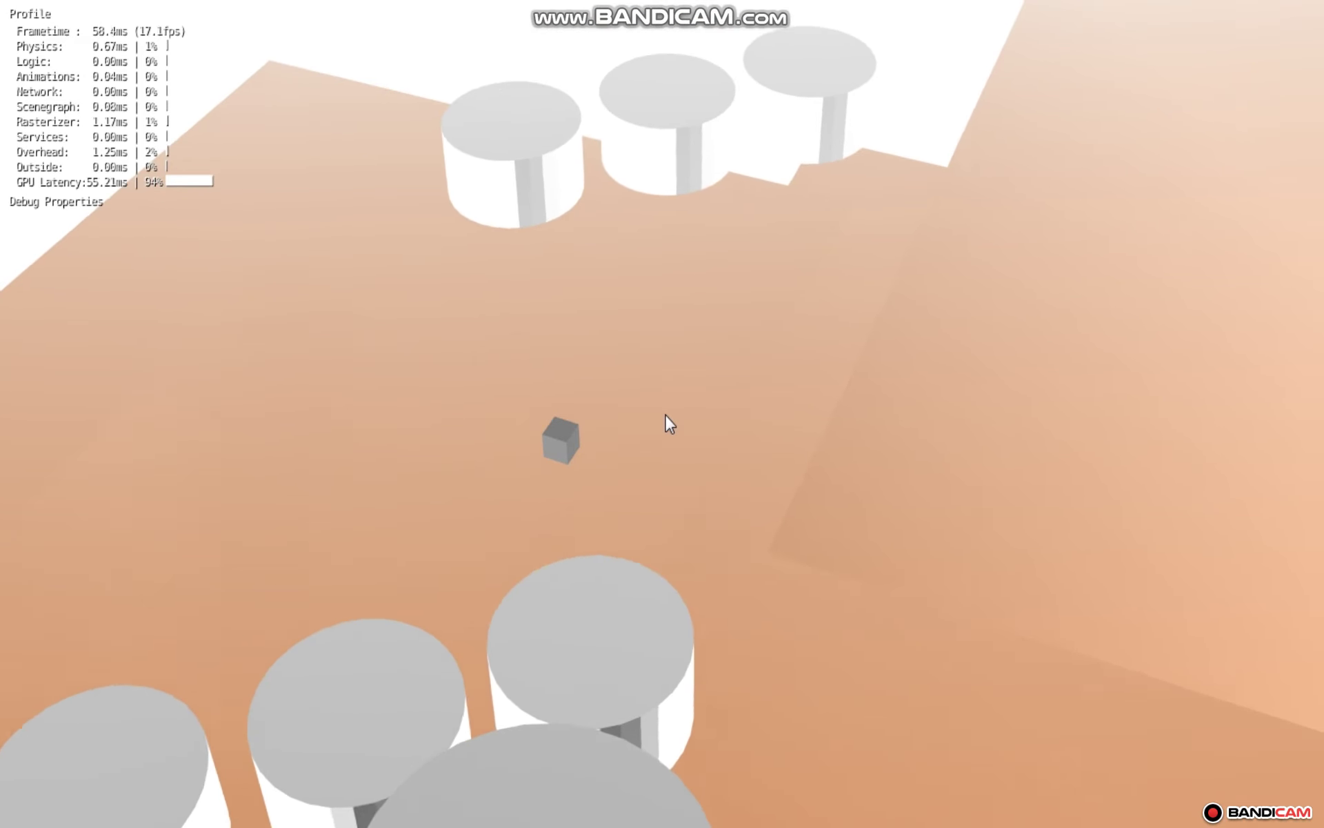
Steer the cube past the Restricted Area text and between the long grey bars toward the green ground with the tree.
key("d")
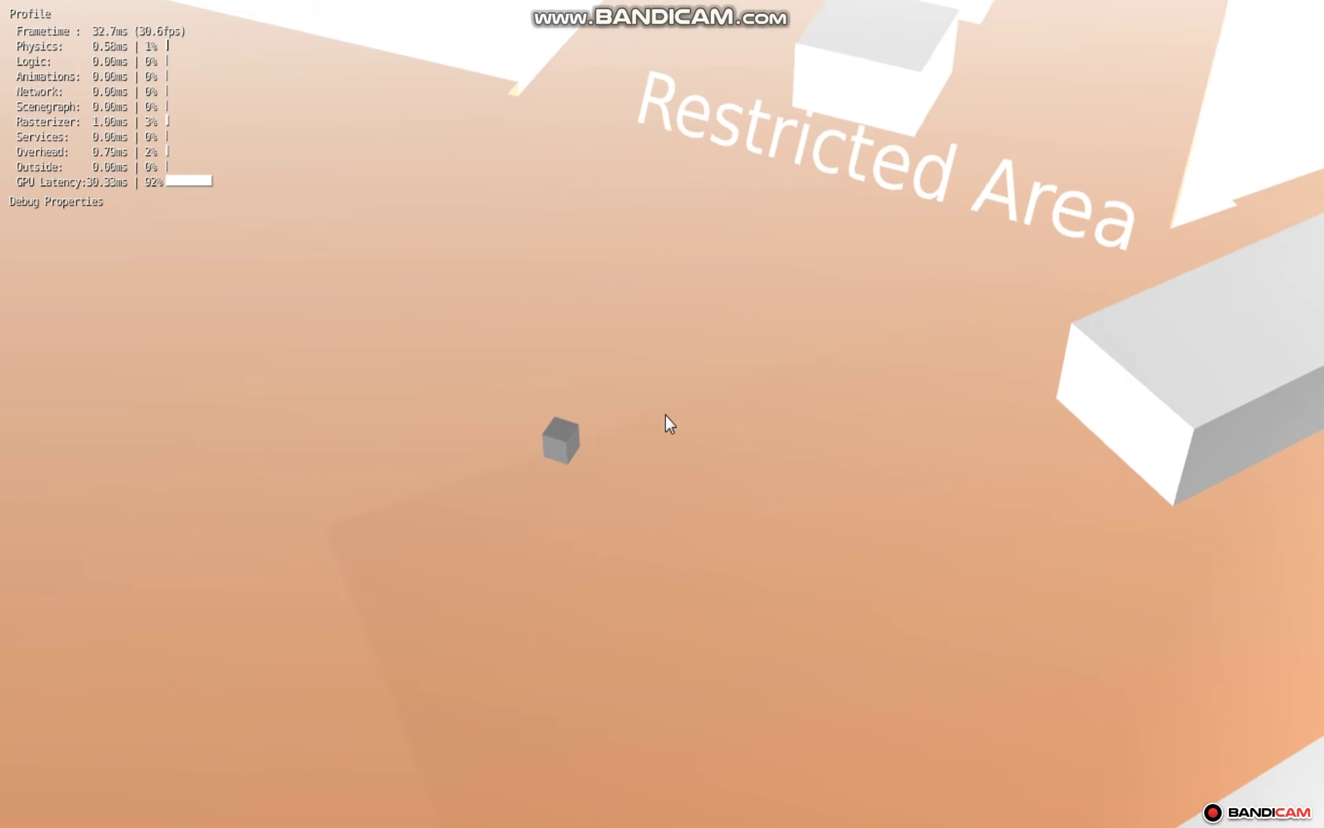
key("d")
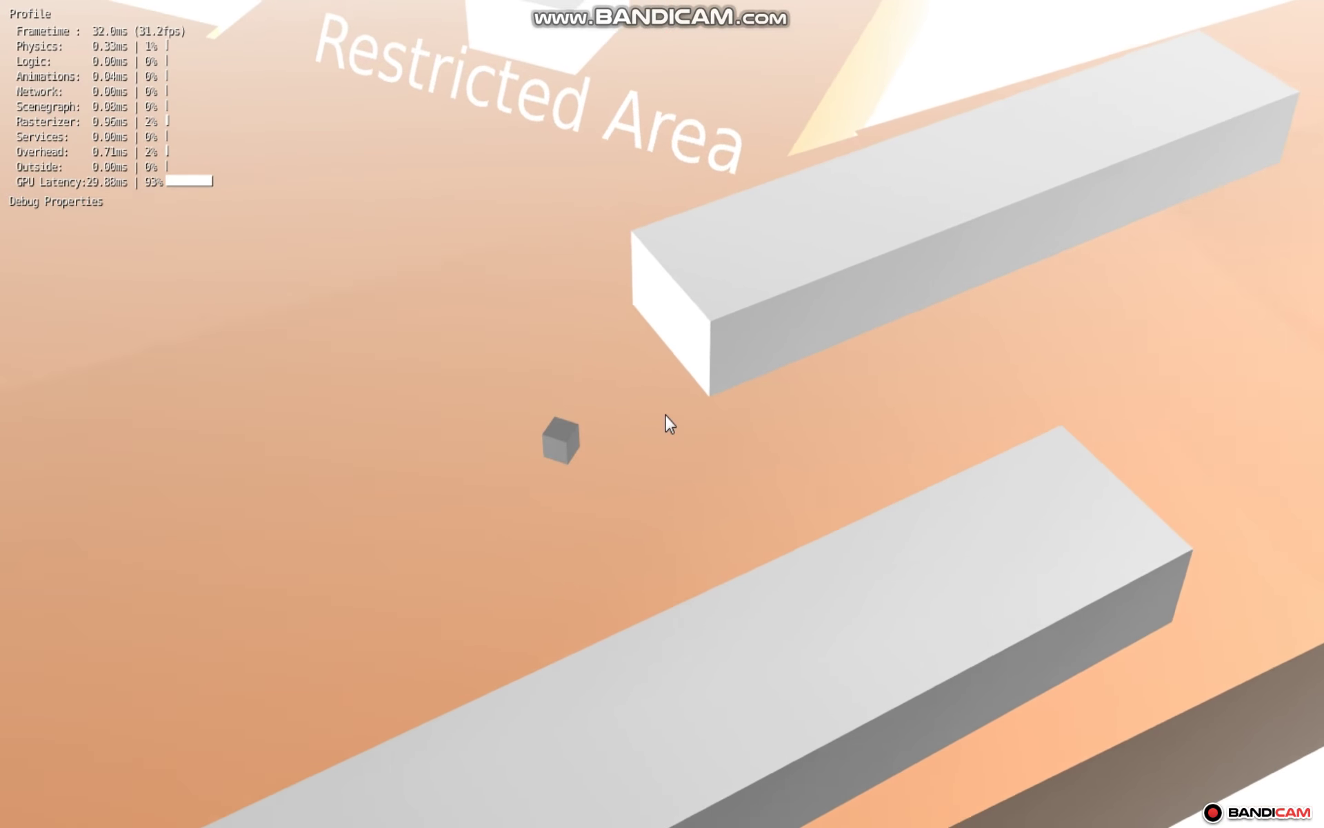
key("d")
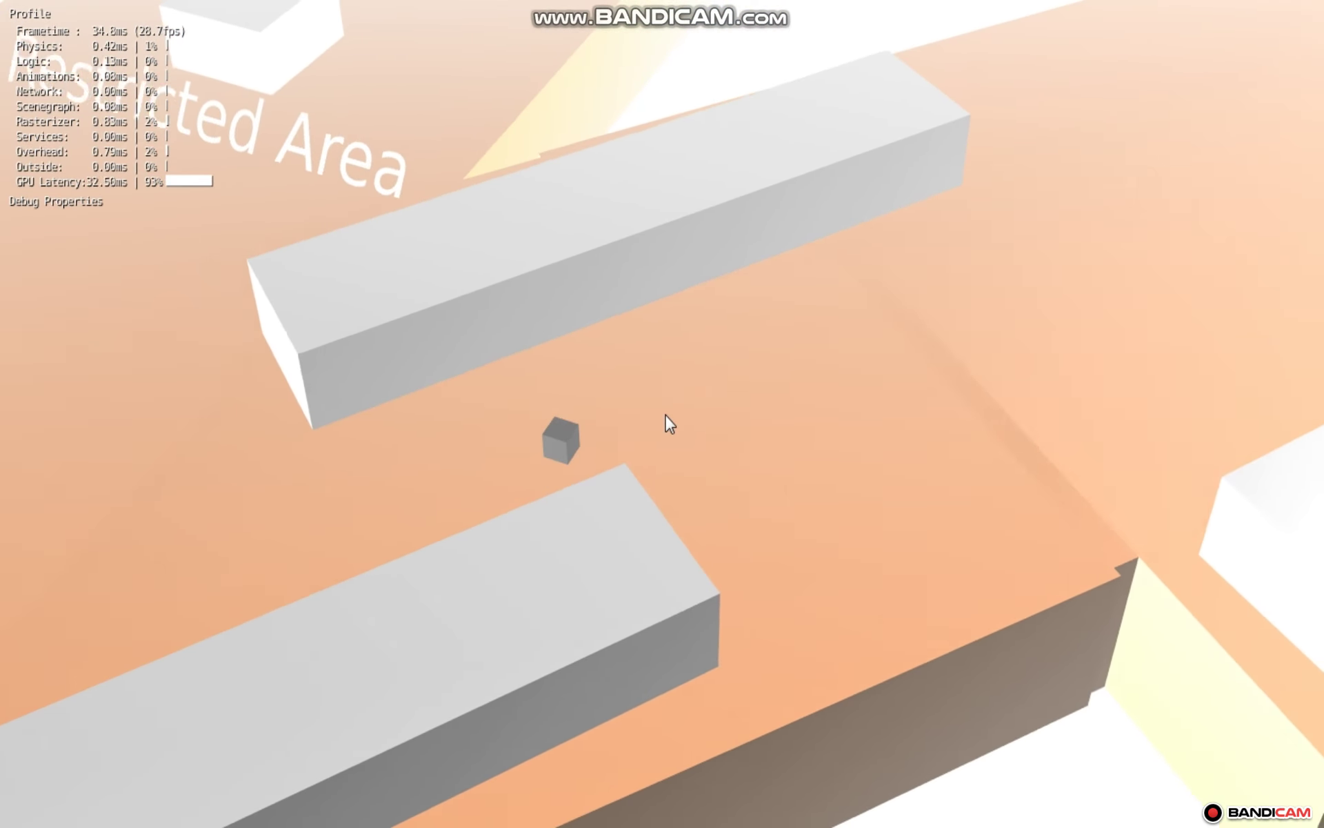
key("d")
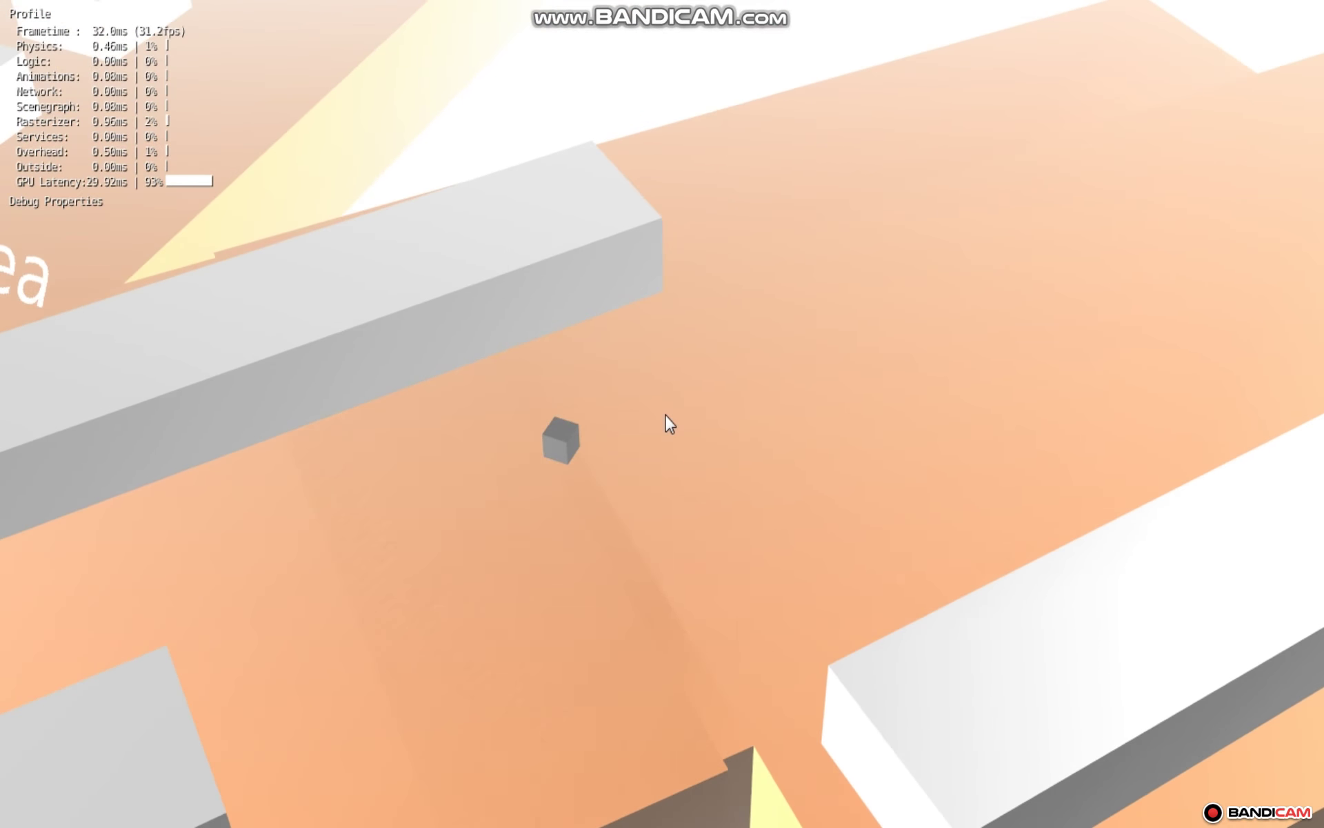
key("d")
key("d")
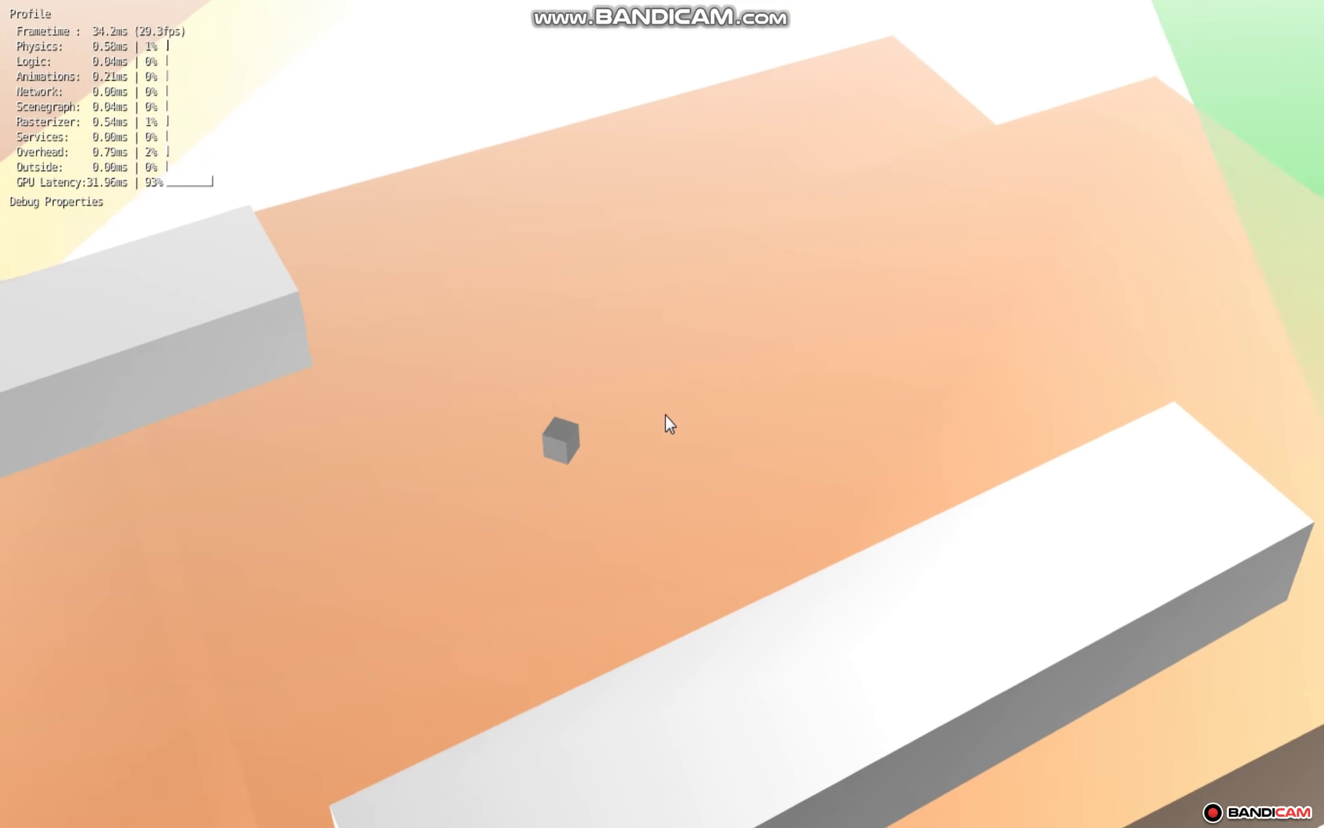
key("d")
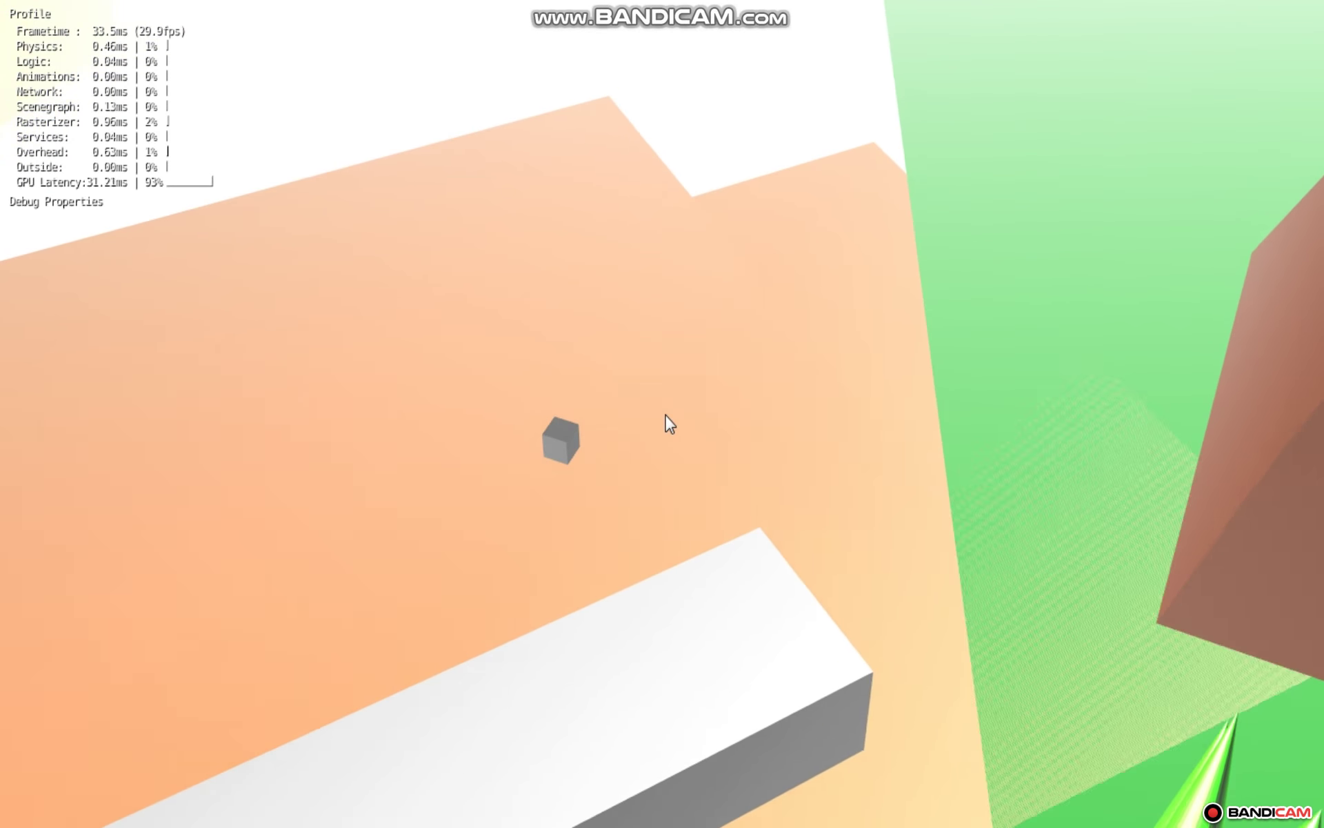
key("d")
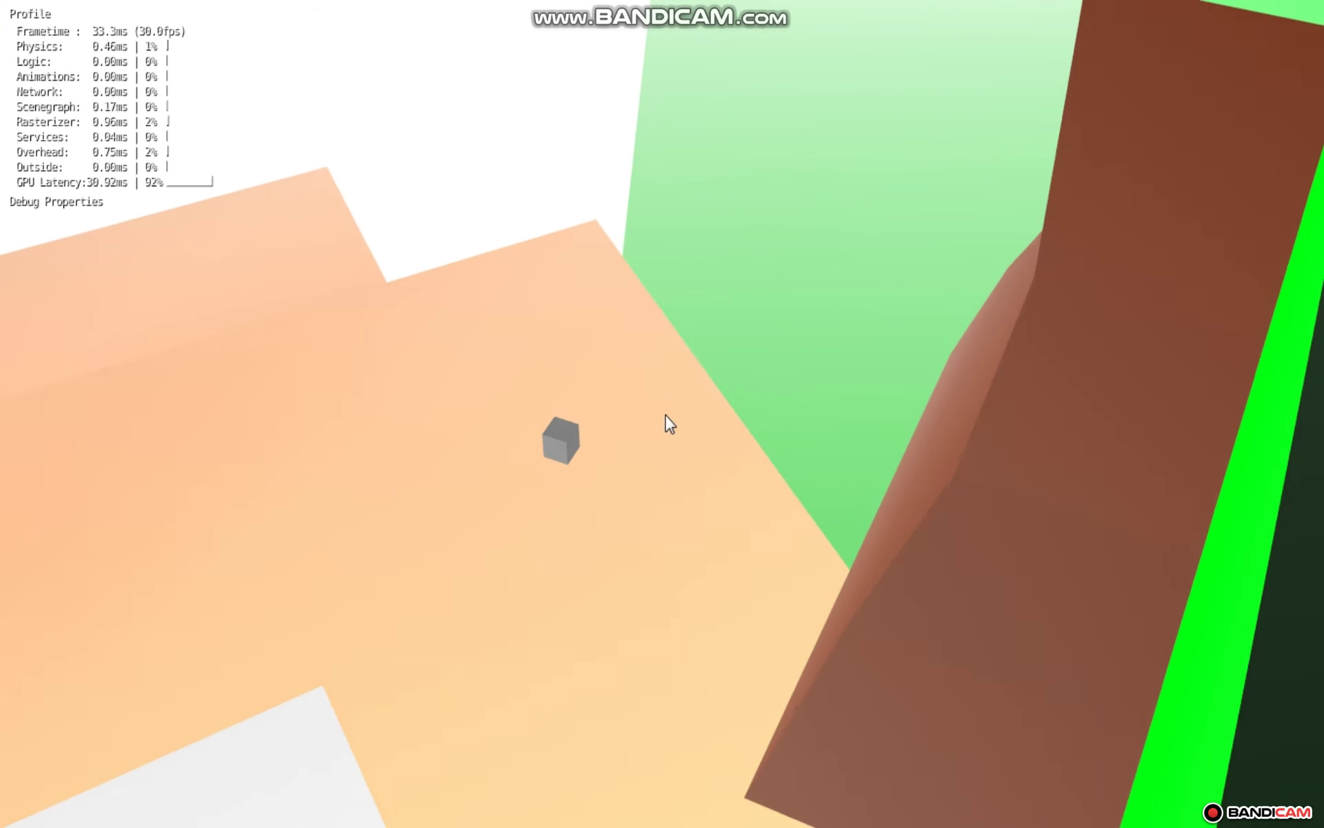
key("d")
key("w")
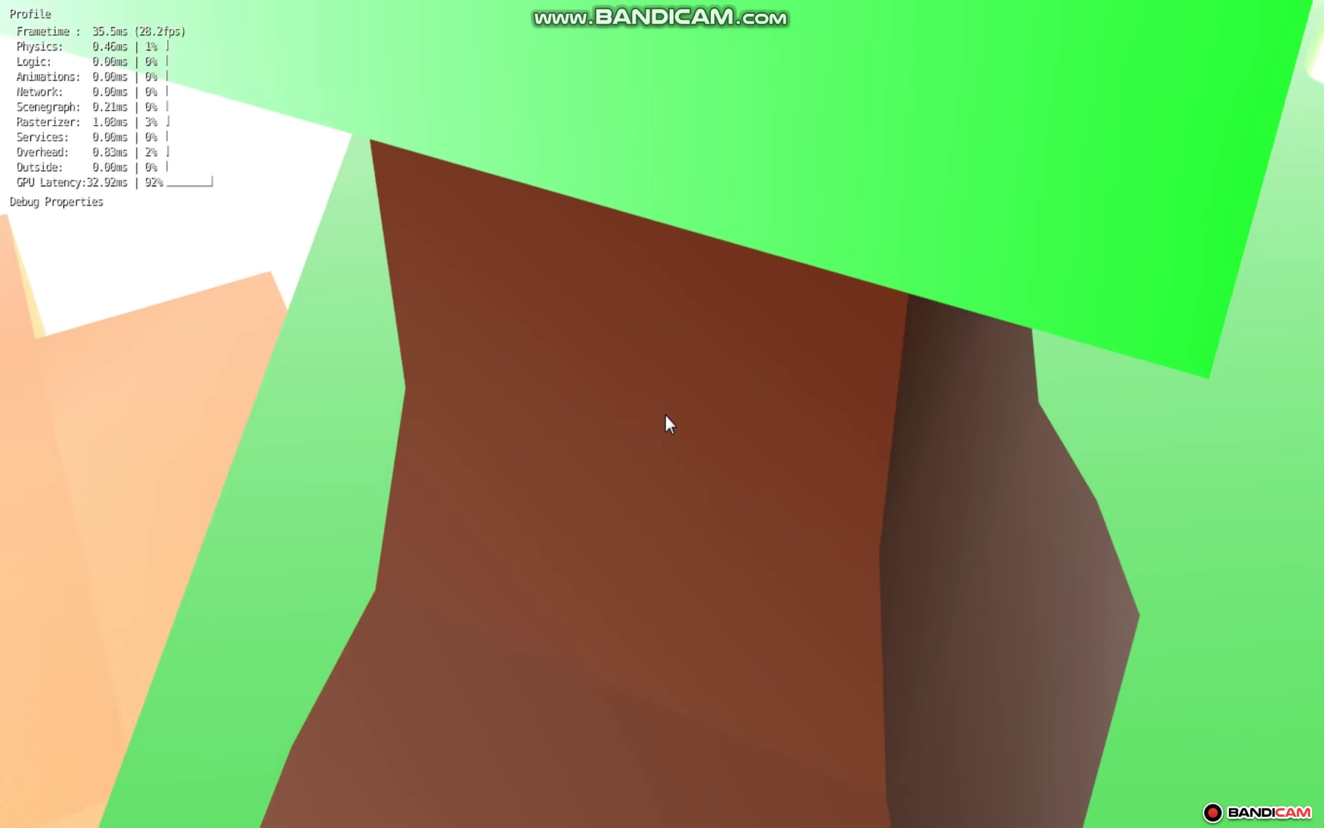
Steer the cube between the brown-trunked trees and across the green ground alongside the pale green cones.
key("w")
key("d")
key("w")
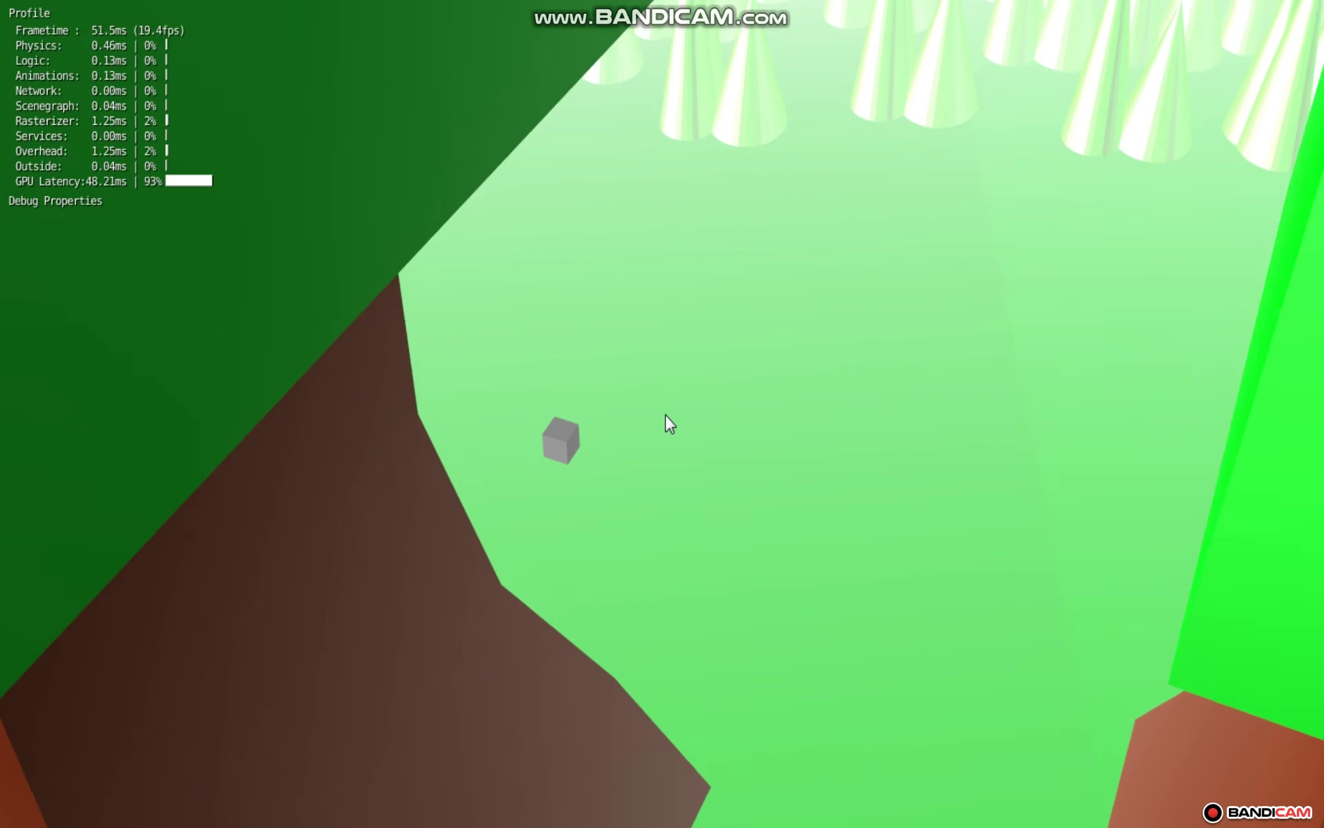
key("w")
key("d")
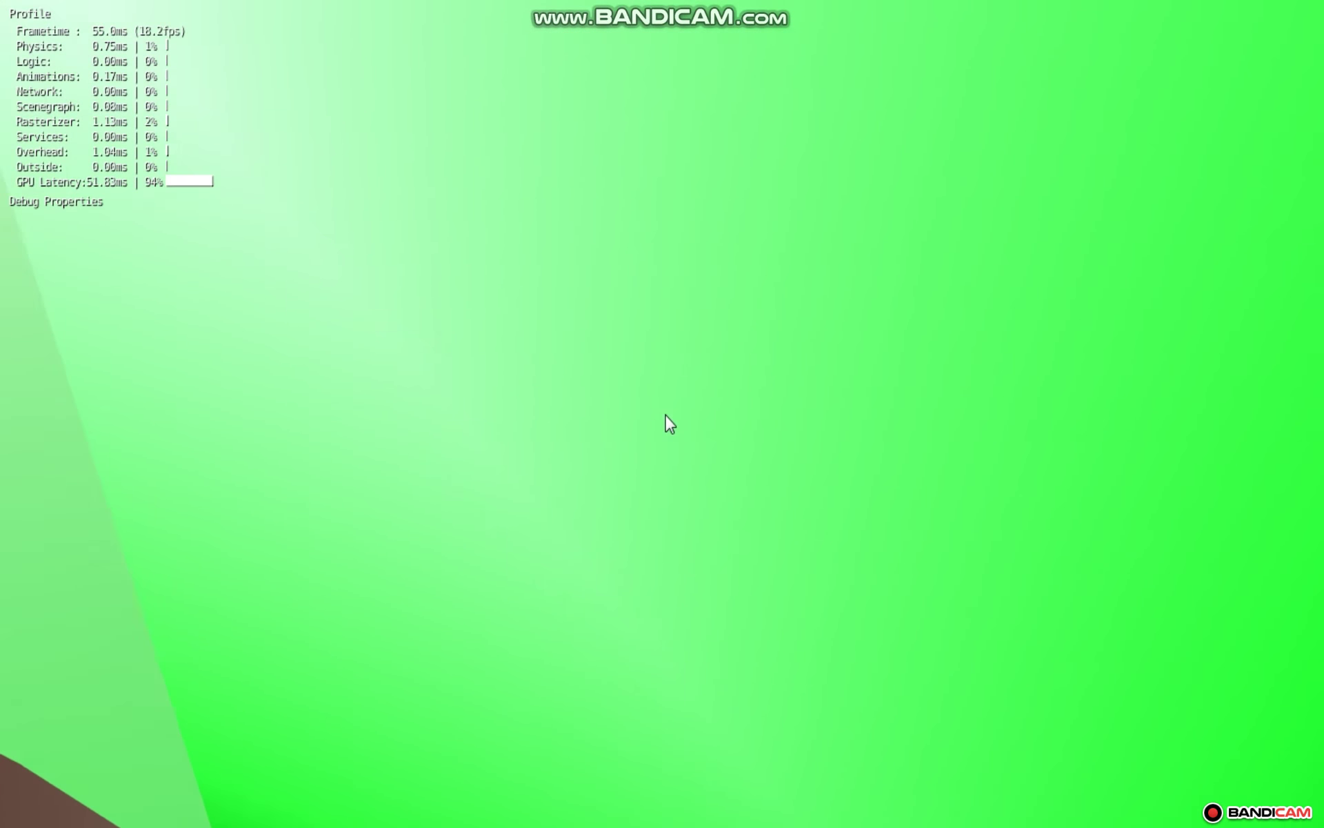
key("d")
key("w")
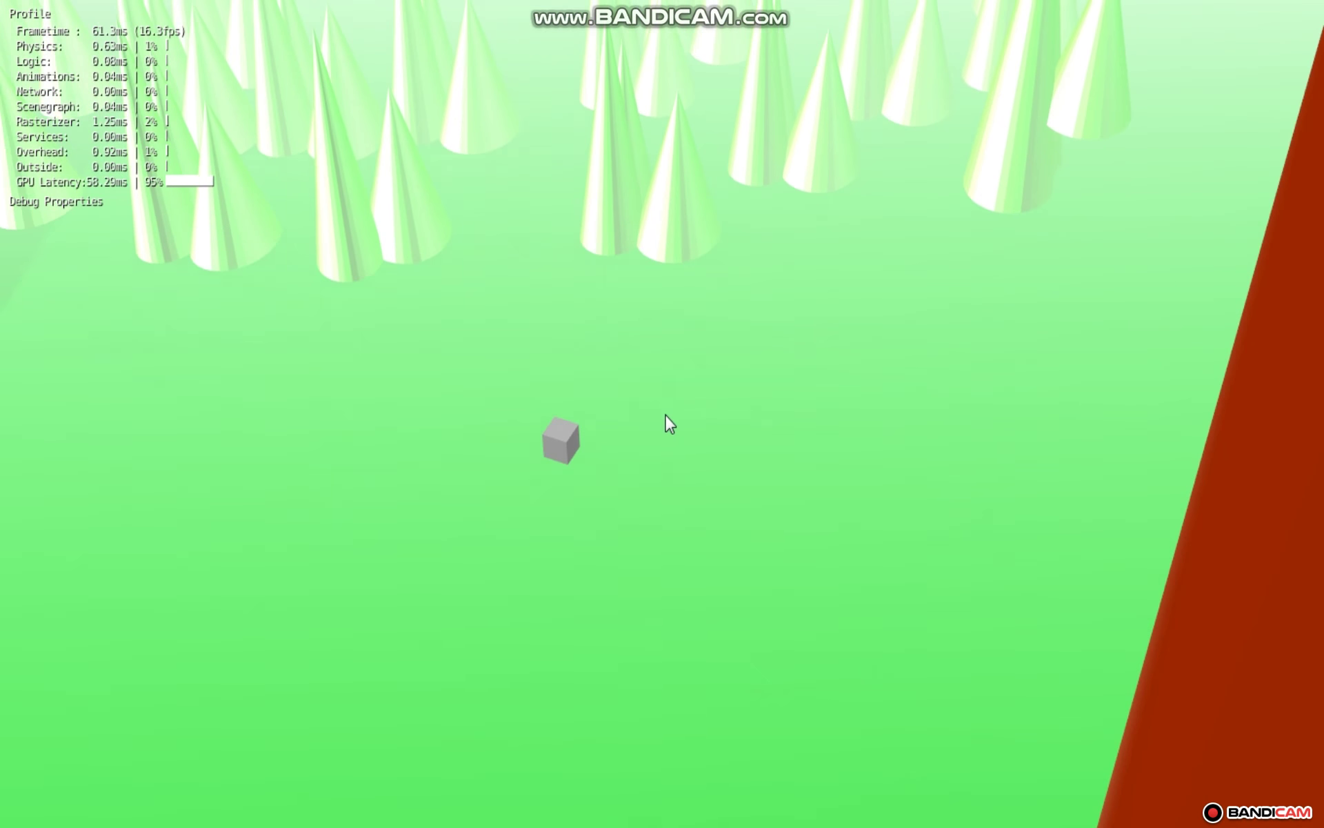
Steer the cube past the cones and the large brown block, and quit the standalone player to return to the MENU scene.
key("d")
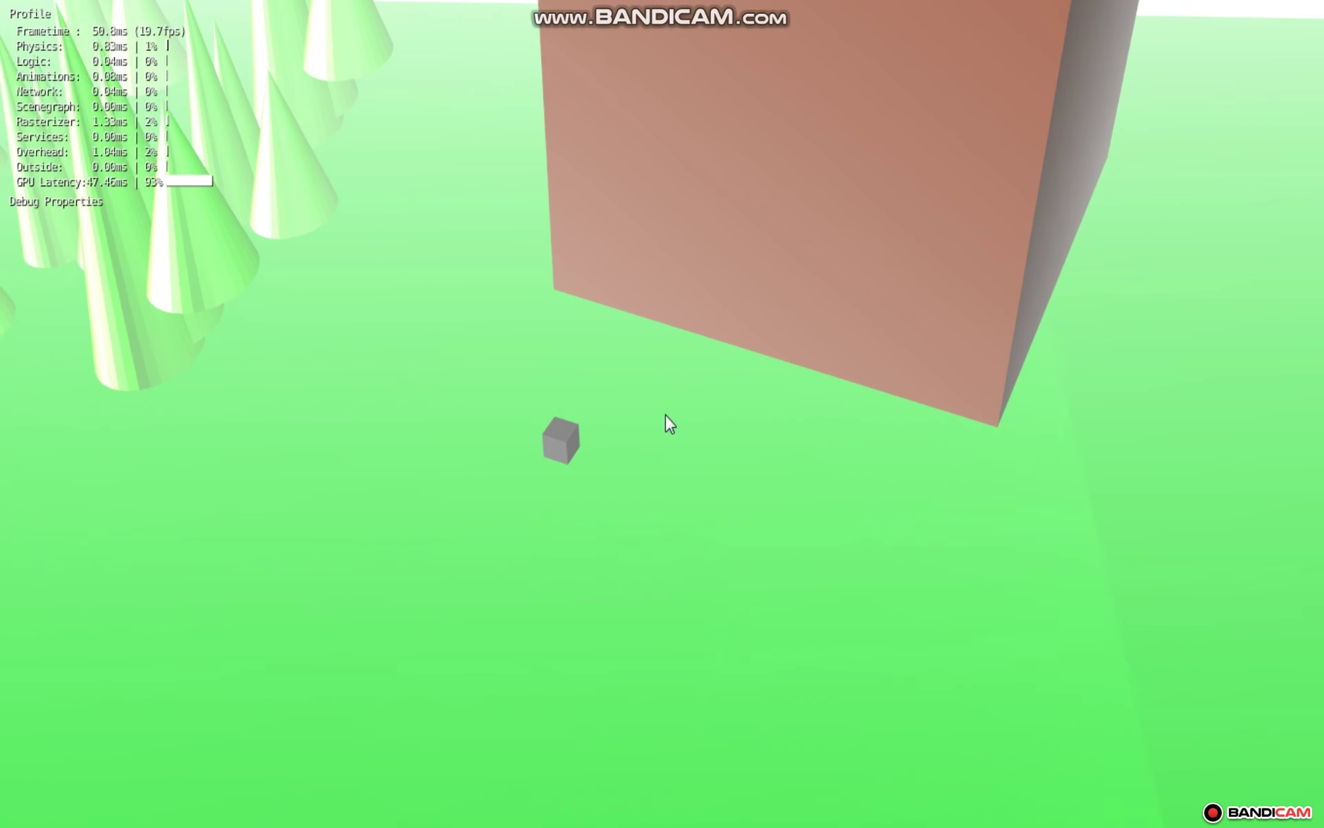
key("d")
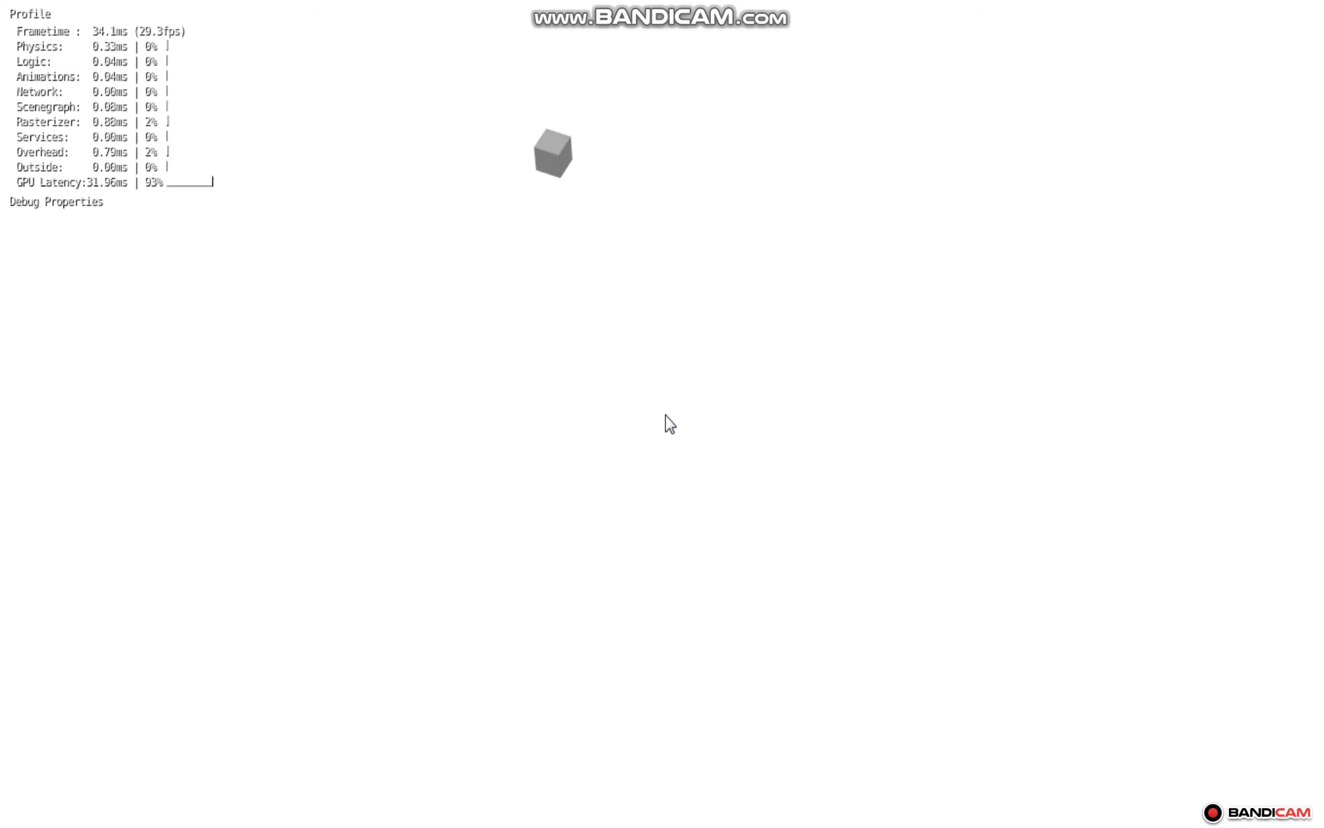
key("Escape")
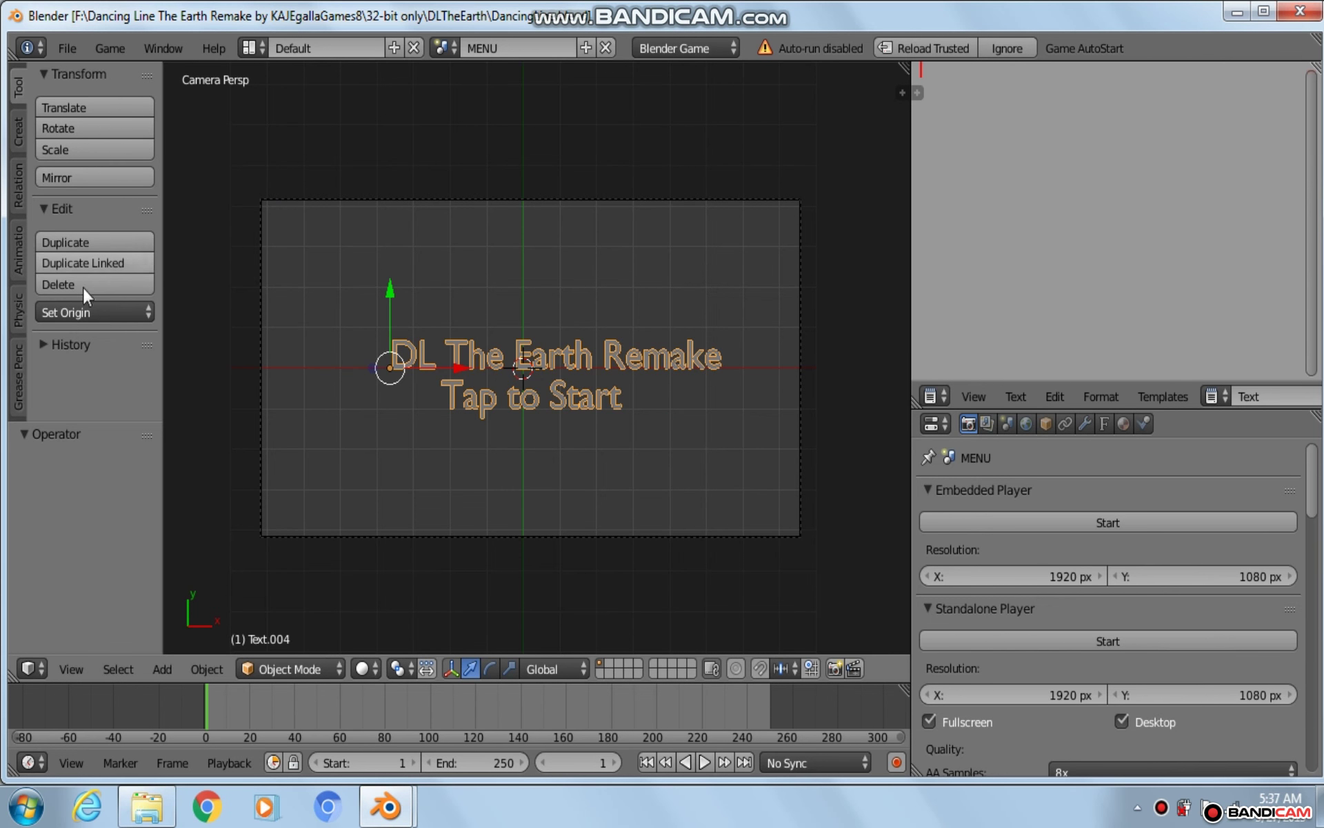